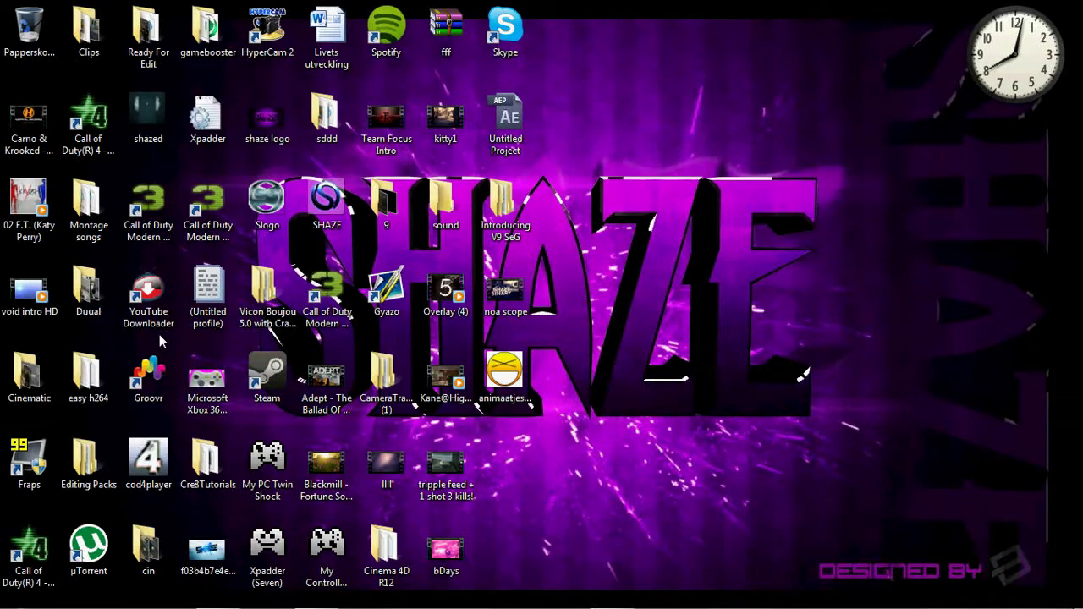
Bring After Effects back and return the playhead to the start of the composition.
mouse_move(407, 606)
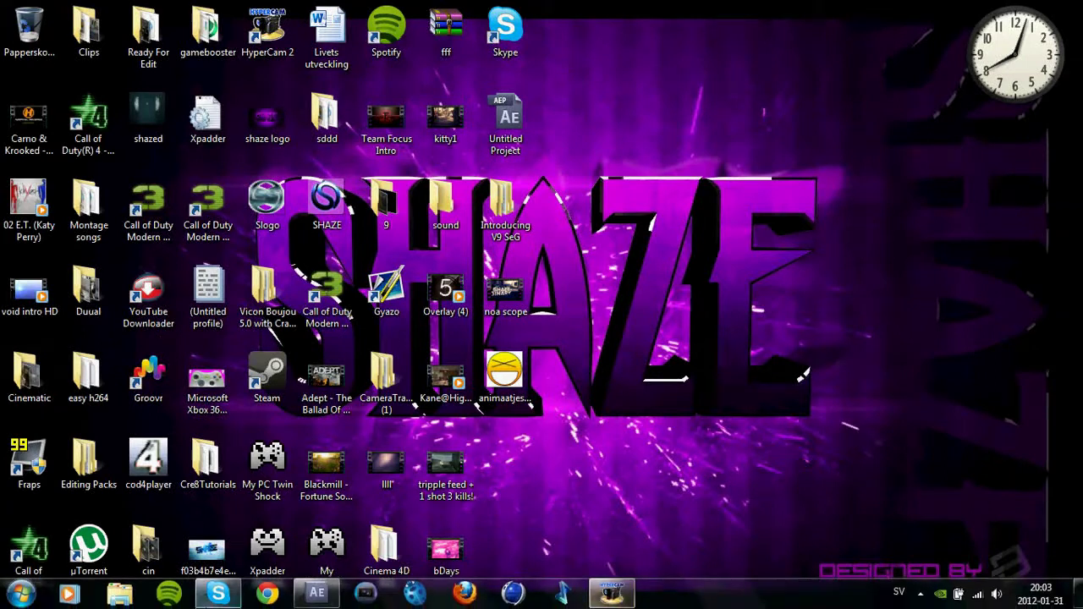
left_click(317, 594)
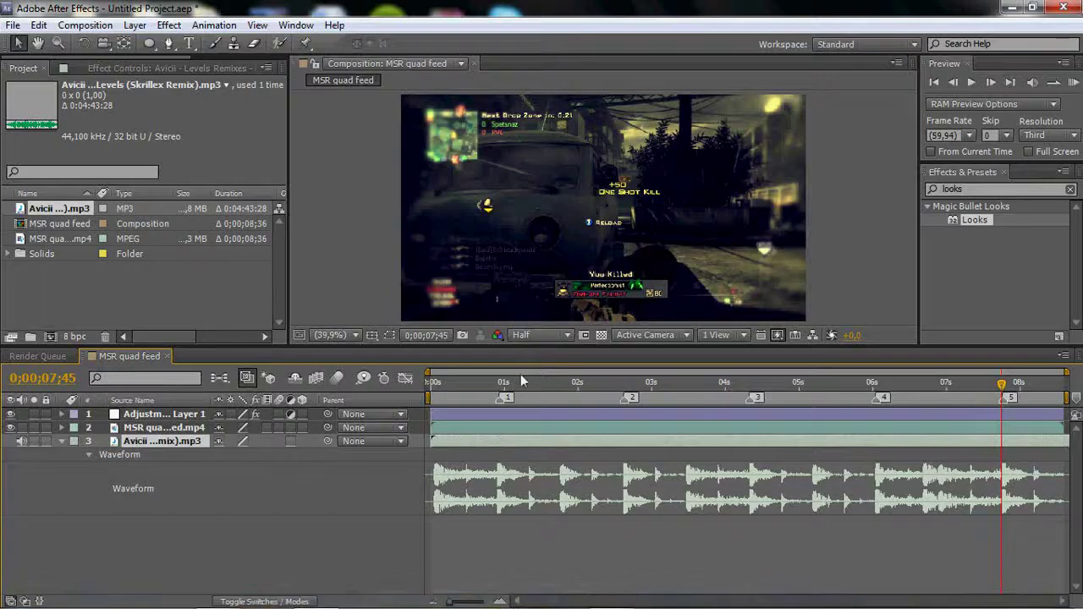
left_click_drag(505, 382, 430, 385)
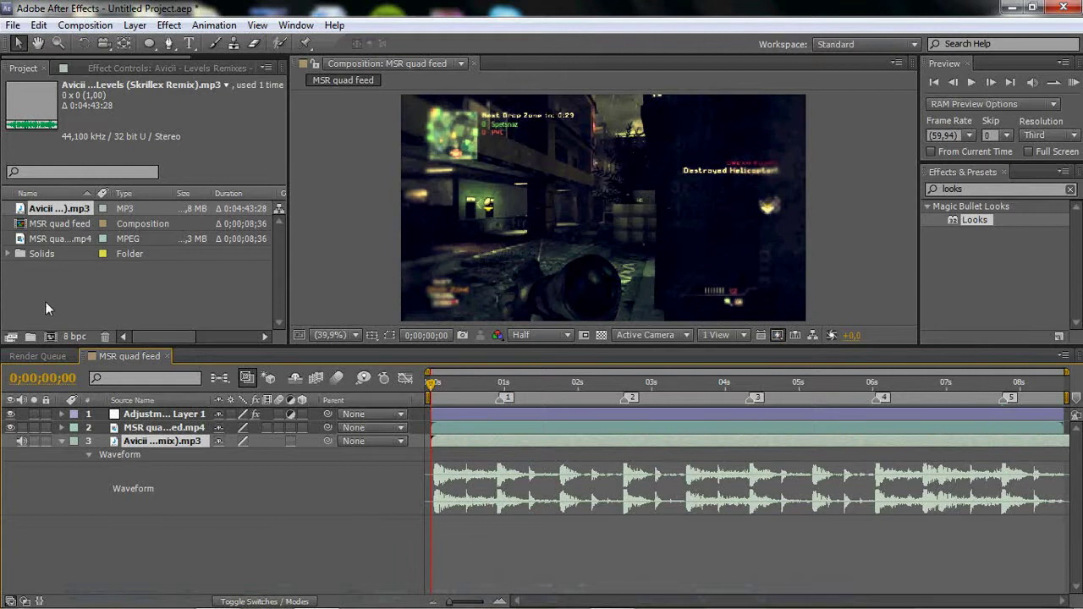
Rename Adjustment Layer 1 to 'cc'.
left_click(152, 415)
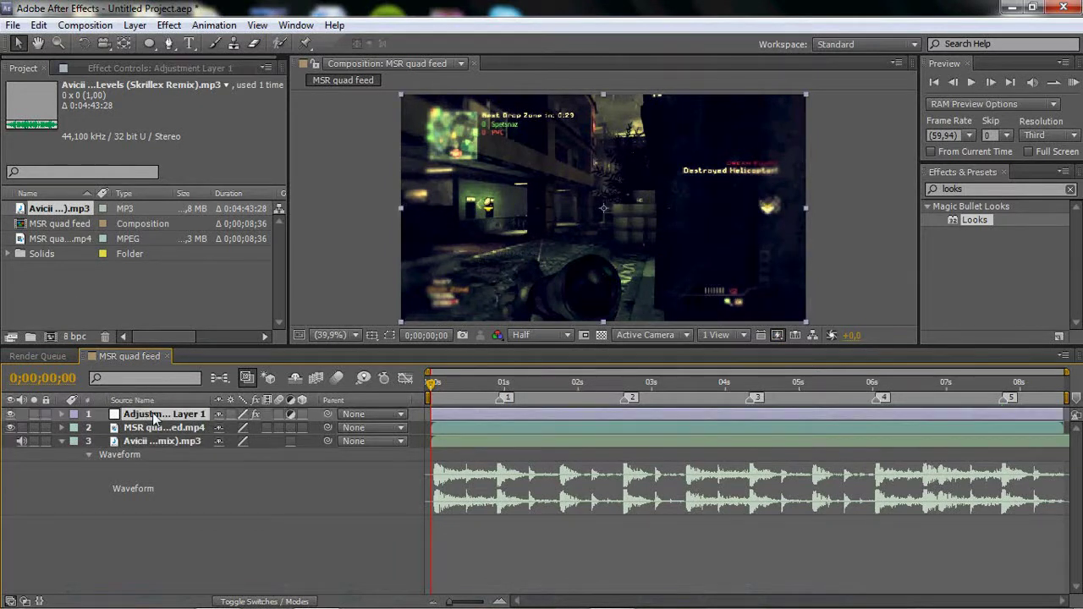
right_click(154, 419)
left_click(212, 597)
type("c")
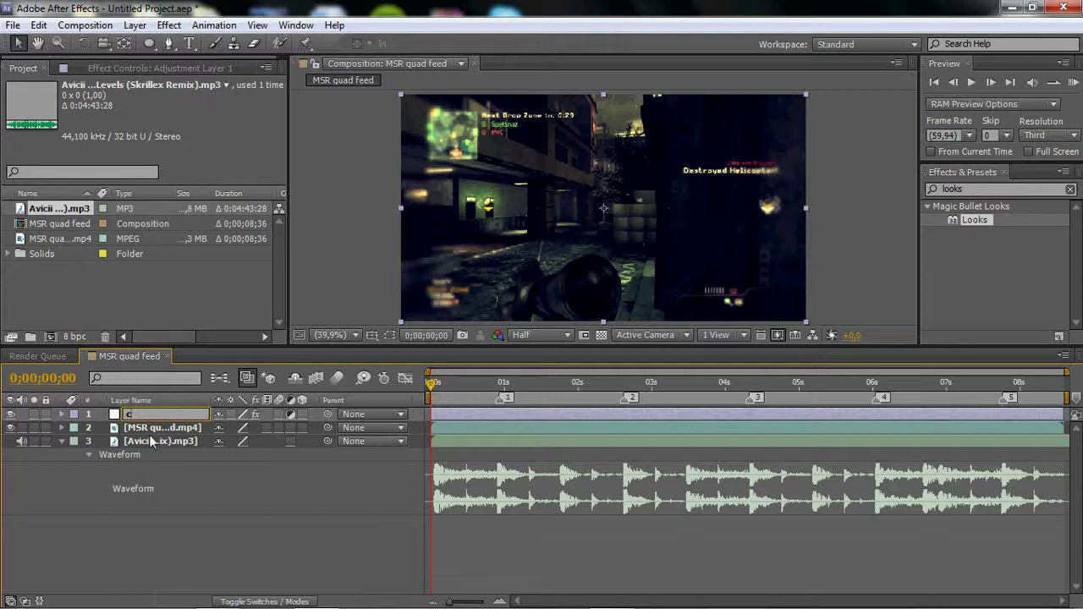
type("c")
key("Return")
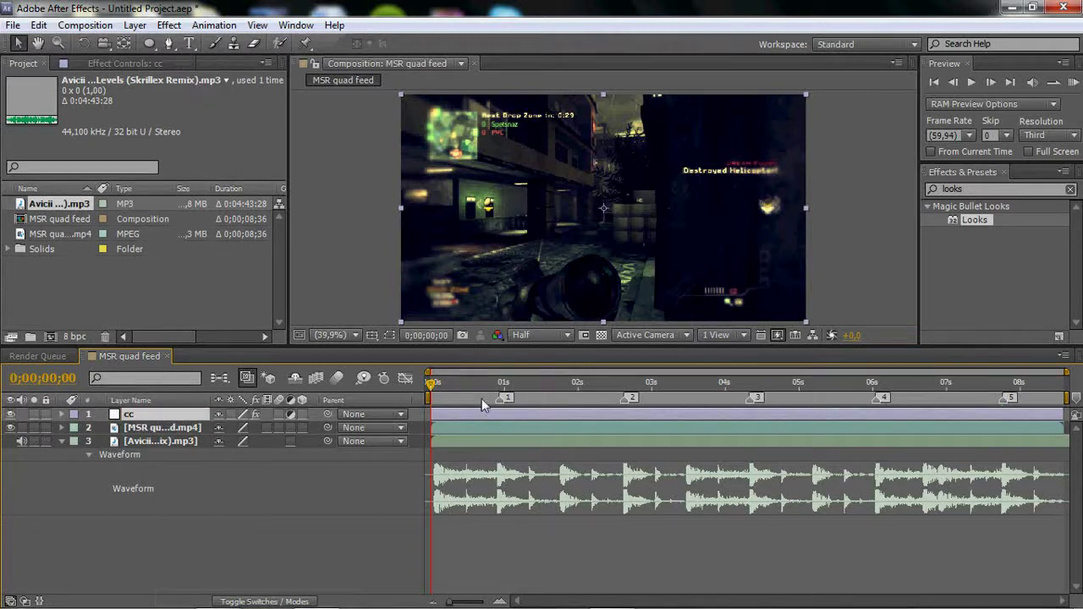
left_click(468, 427)
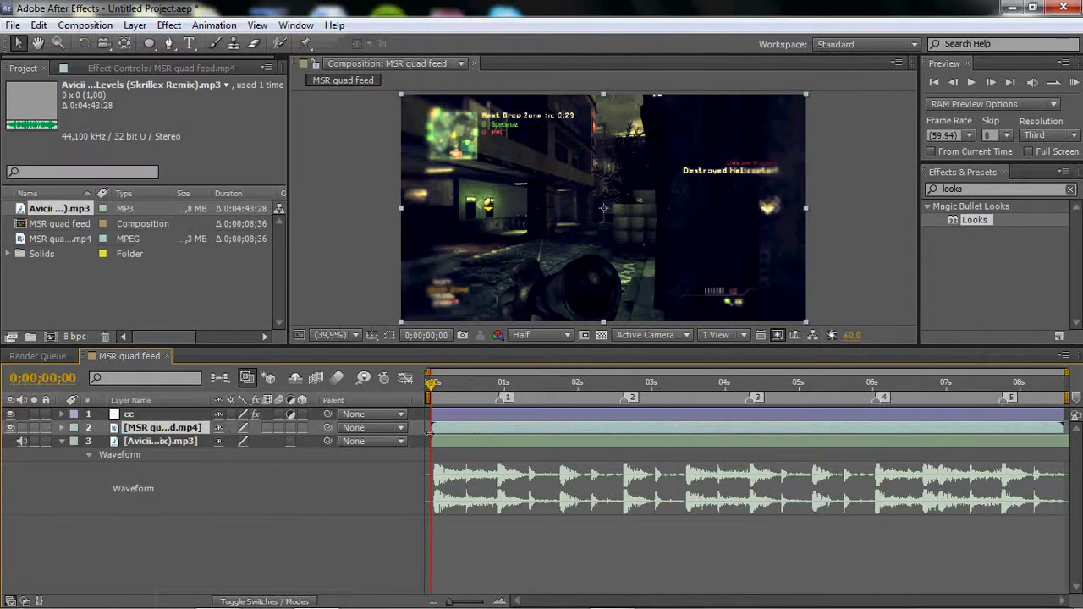
left_click_drag(464, 395, 633, 395)
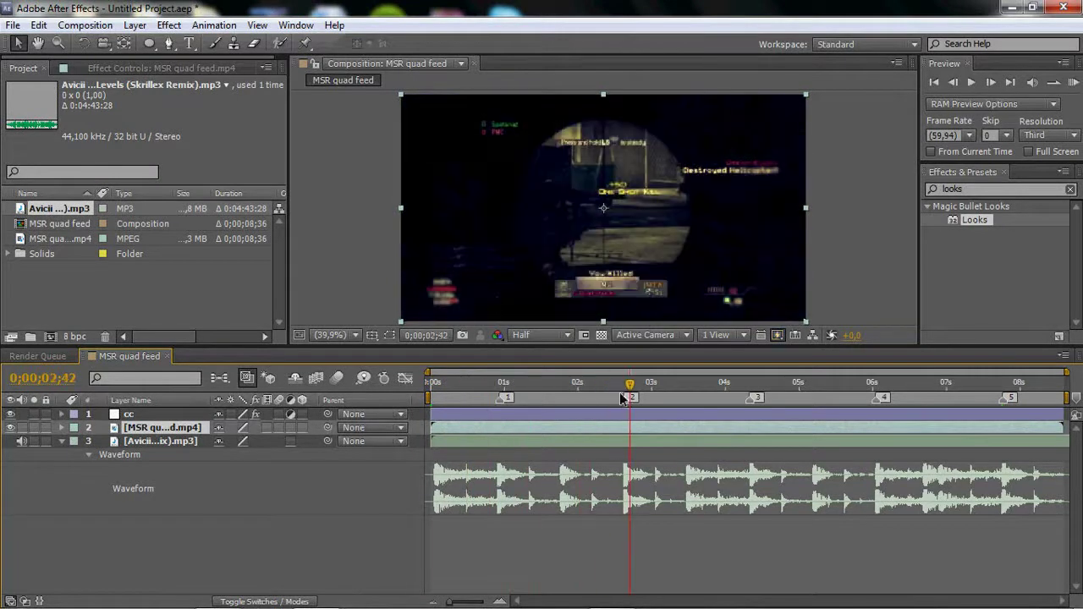
left_click(436, 396)
left_click(161, 442)
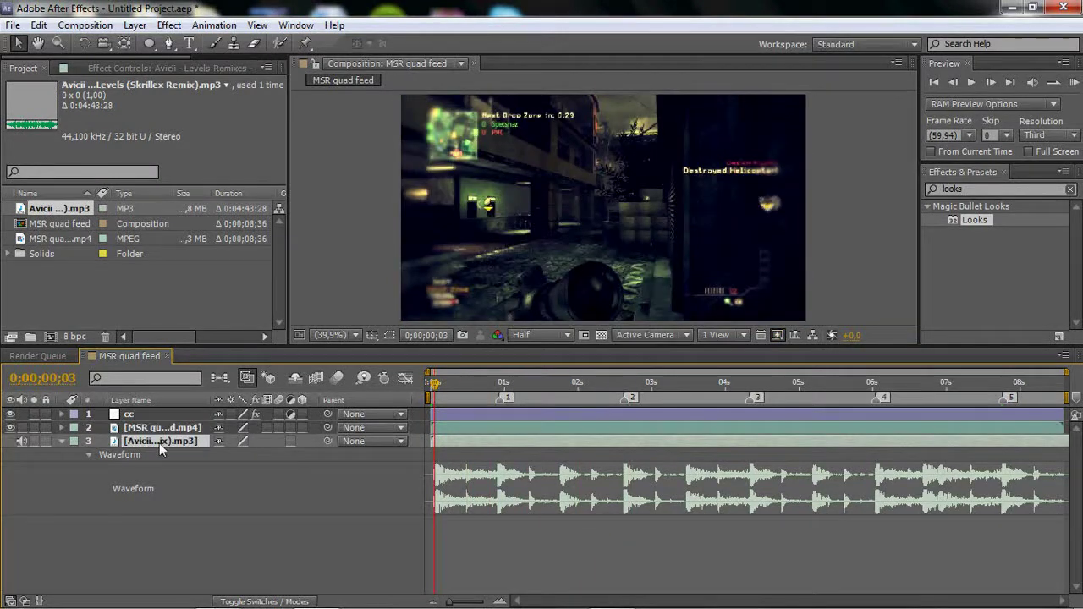
left_click(500, 391)
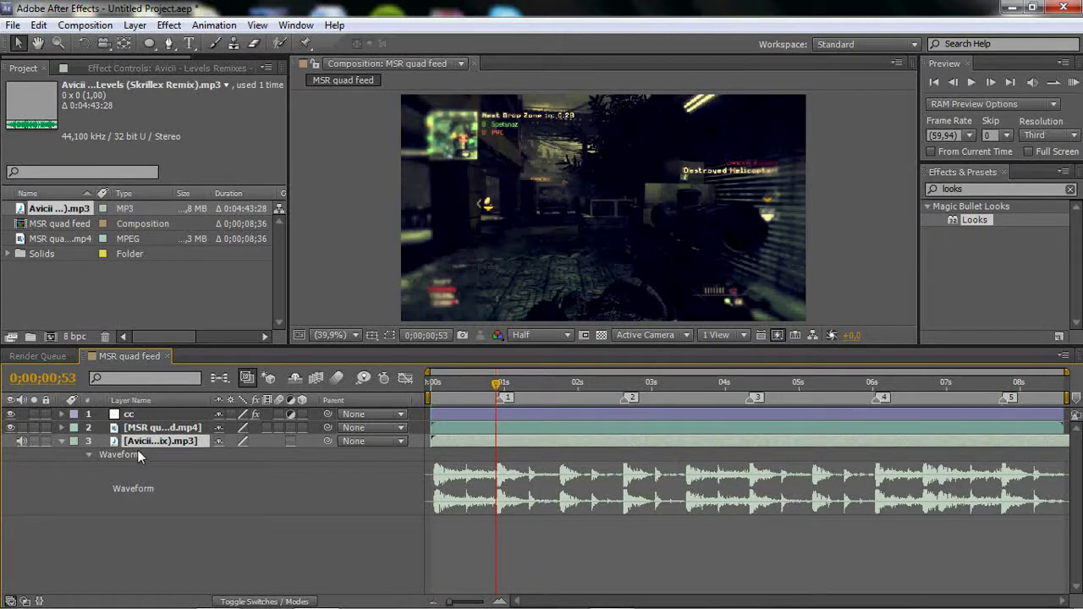
left_click(488, 388)
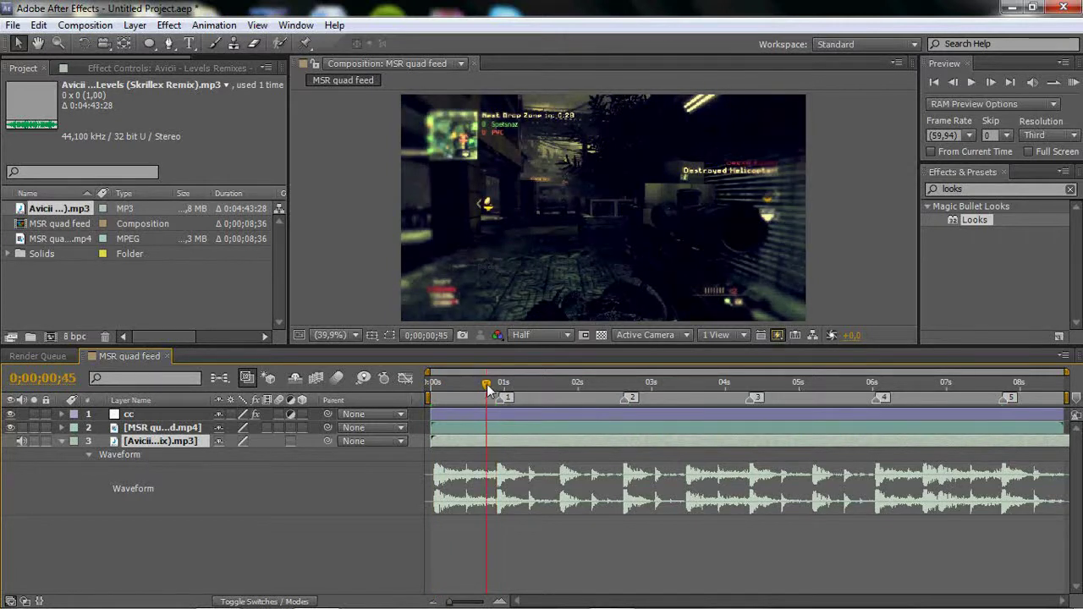
left_click_drag(488, 388, 625, 383)
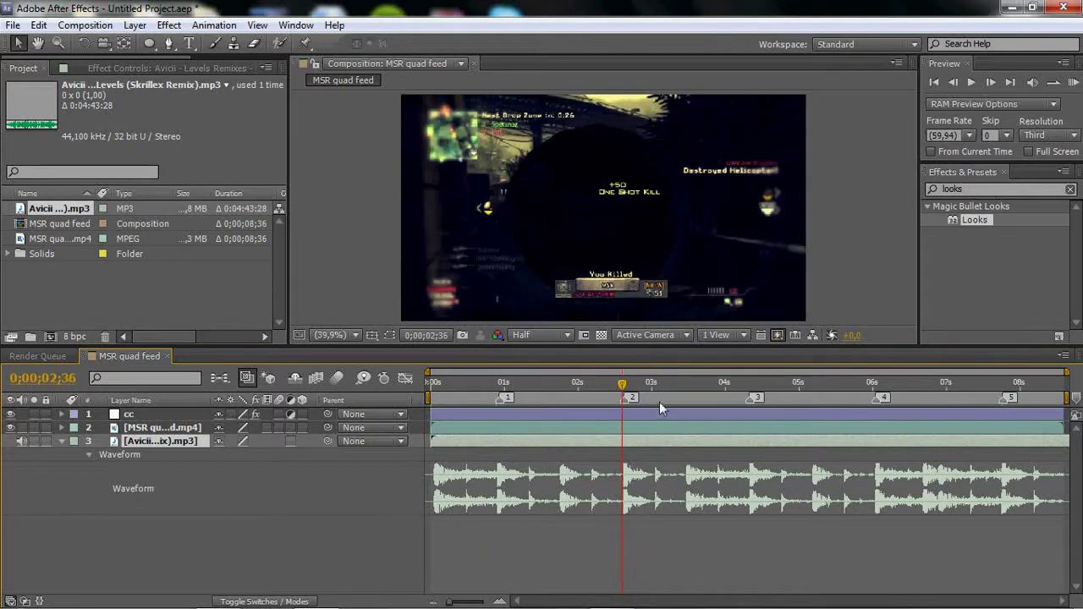
left_click(750, 383)
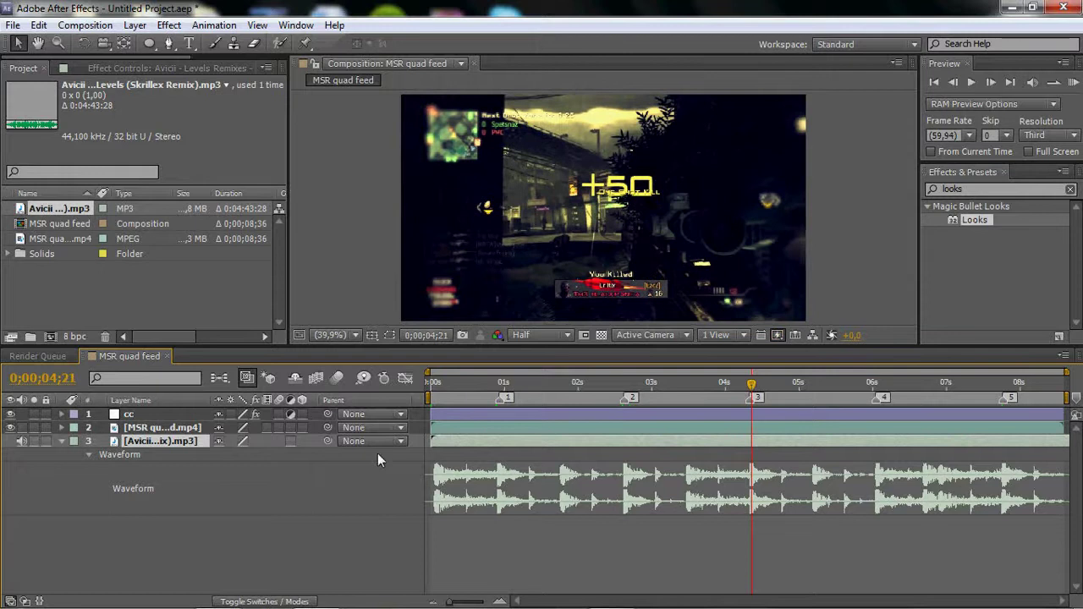
left_click_drag(450, 386, 429, 395)
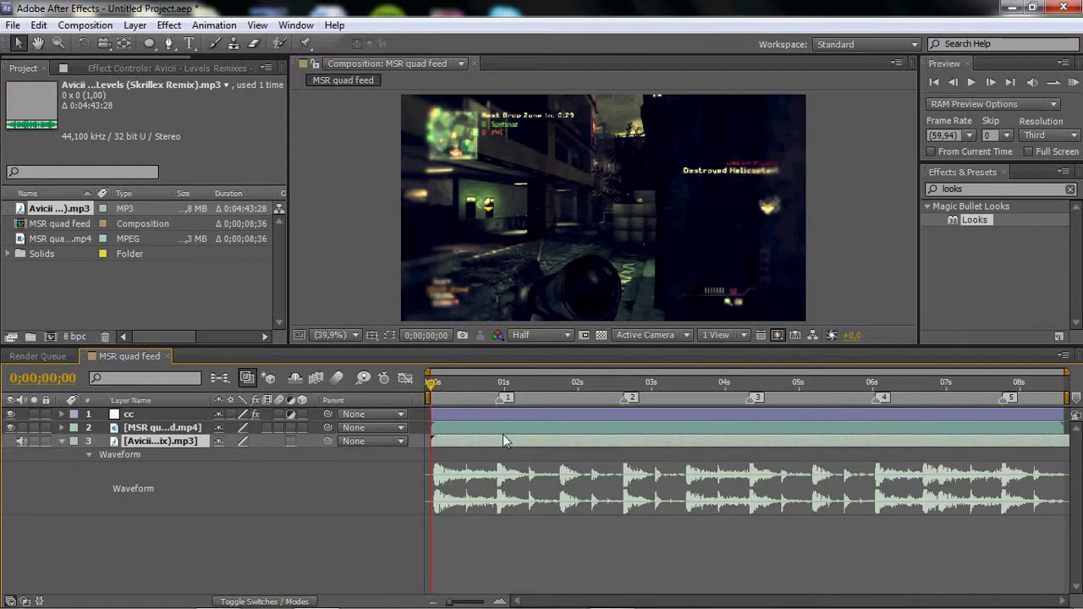
left_click(129, 415)
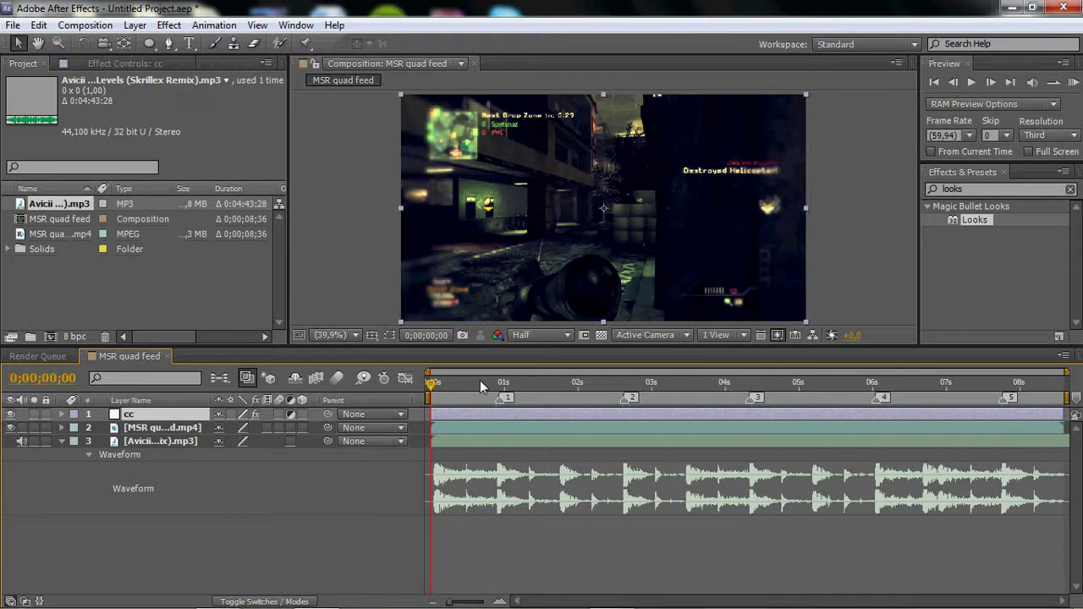
Create a new full-frame solid layer coloured medium gray-cyan (3F937E).
left_click(134, 24)
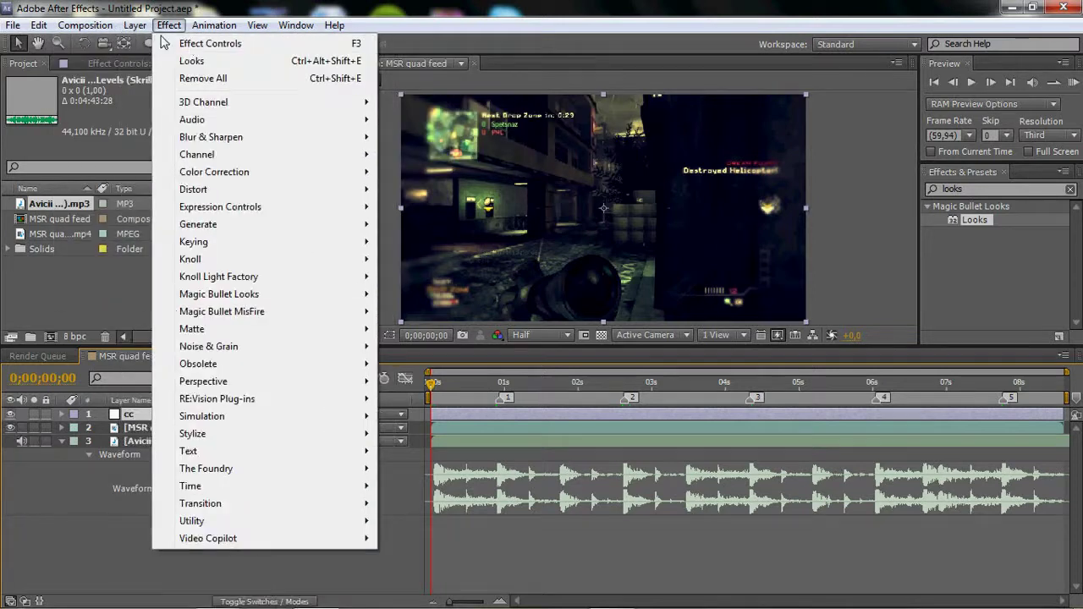
mouse_move(152, 44)
left_click(423, 61)
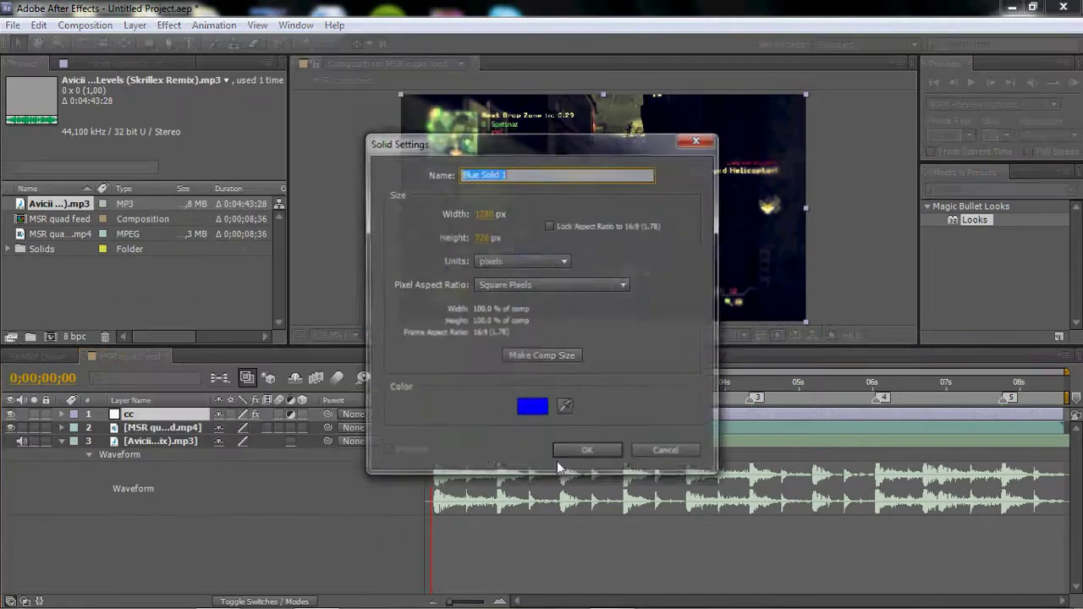
left_click(533, 408)
mouse_move(250, 432)
left_mouse_down()
mouse_move(169, 313)
mouse_move(322, 384)
mouse_move(309, 346)
mouse_move(289, 346)
mouse_move(274, 314)
mouse_move(307, 380)
mouse_move(294, 347)
left_mouse_up()
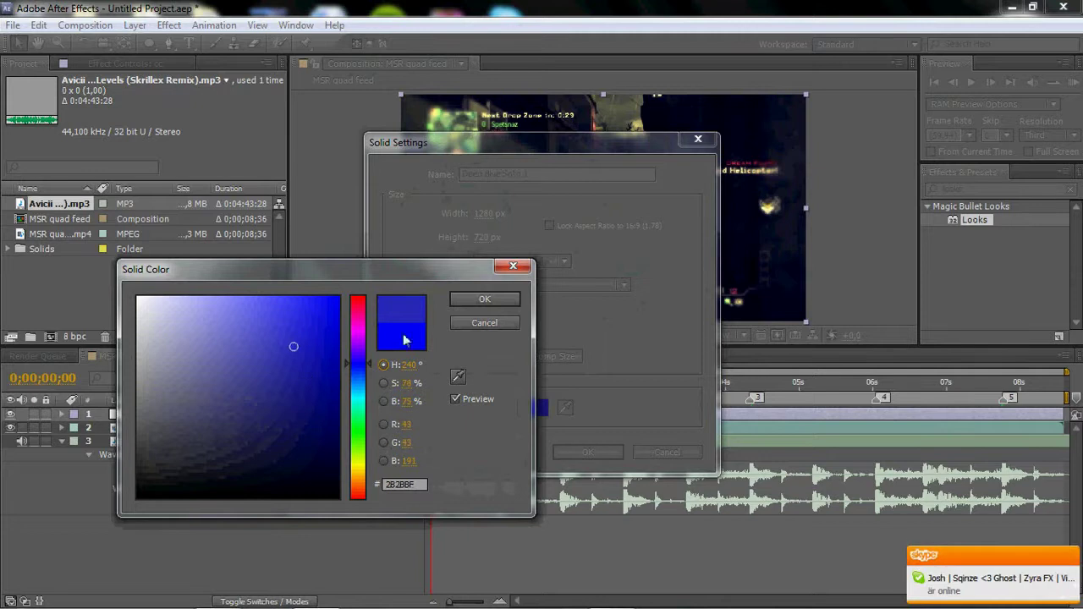
left_click(349, 406)
left_click(251, 380)
left_click(479, 298)
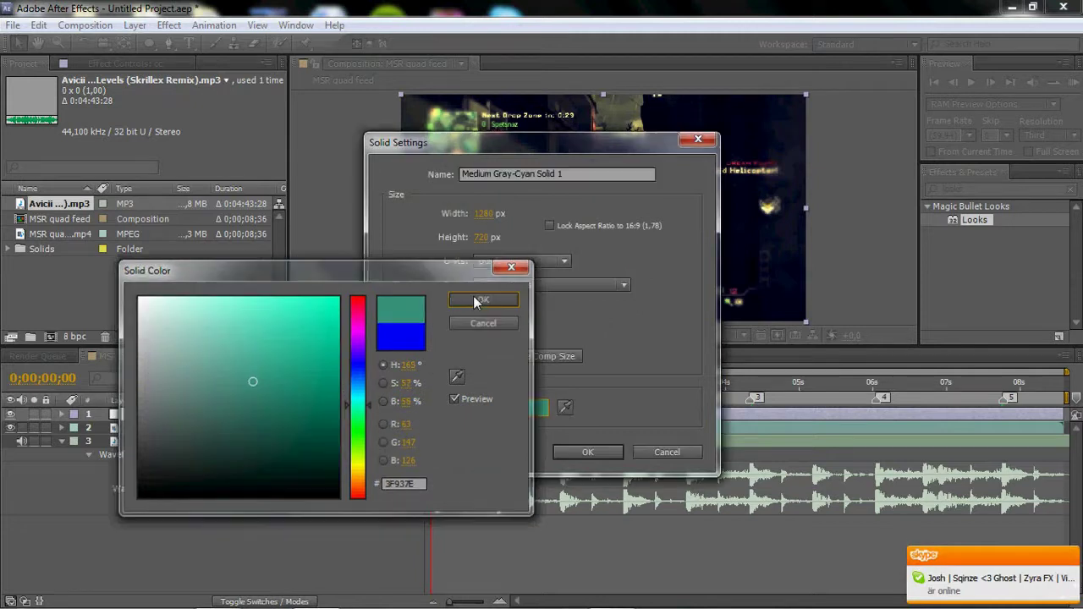
left_click(605, 457)
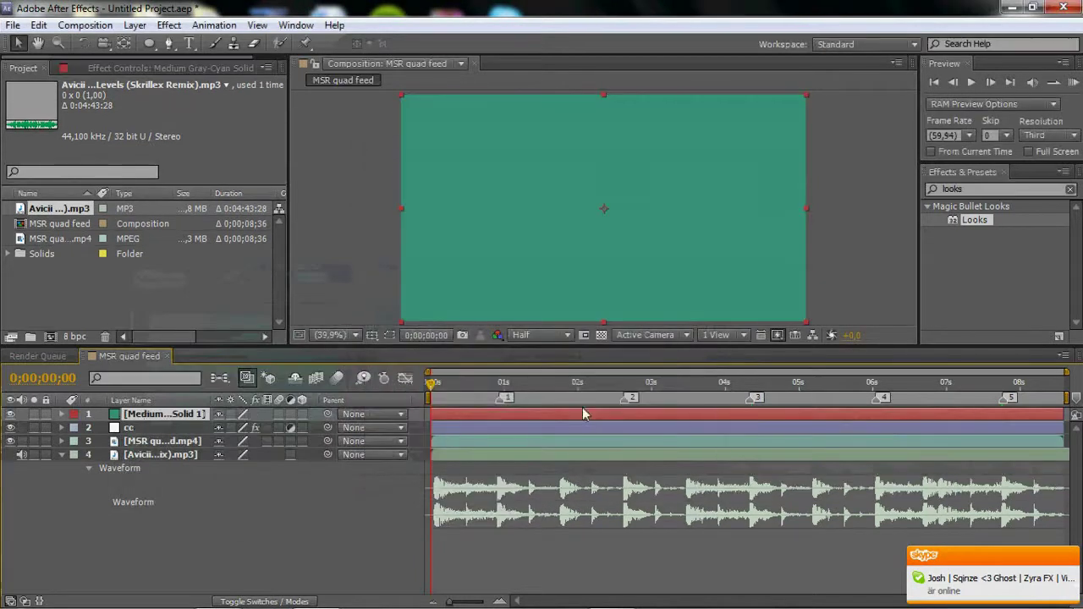
Split the solid at 0;00;00;30 and delete its short leading piece.
left_click_drag(501, 387, 467, 425)
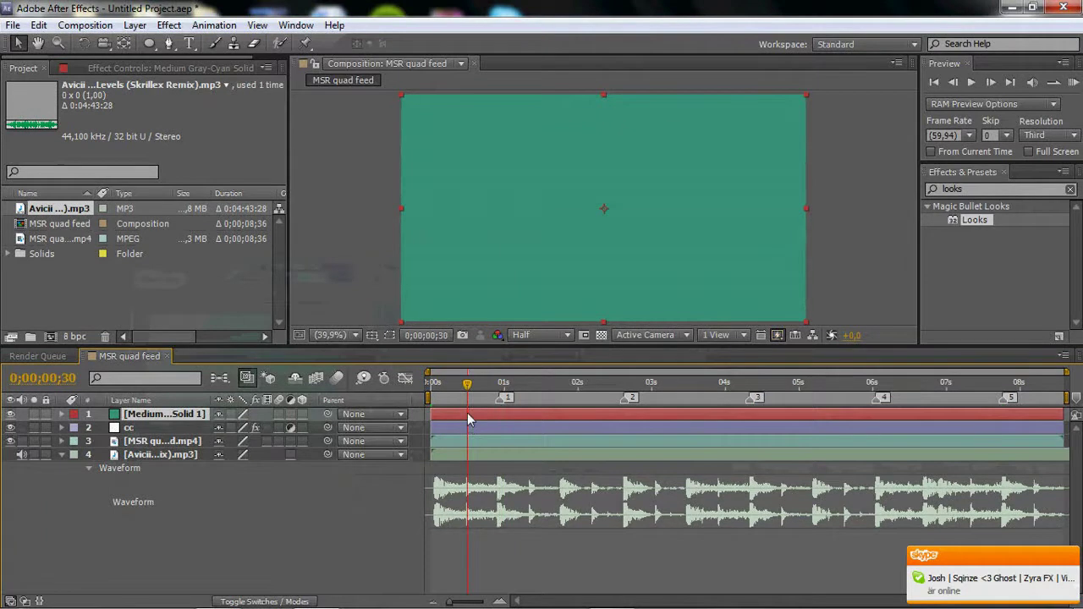
key("ctrl+shift+d")
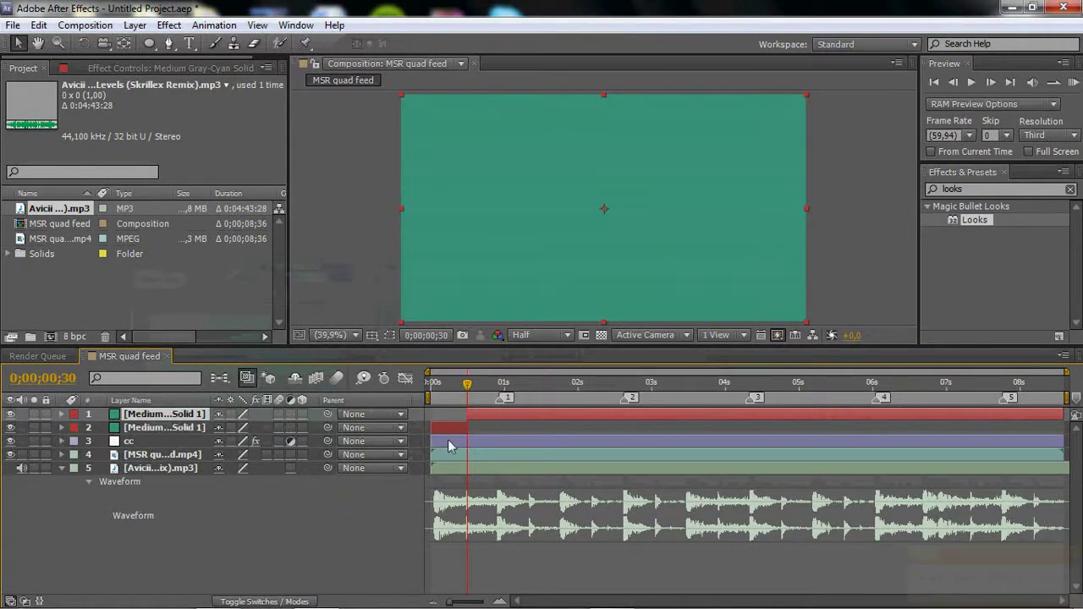
left_click(448, 424)
key("Delete")
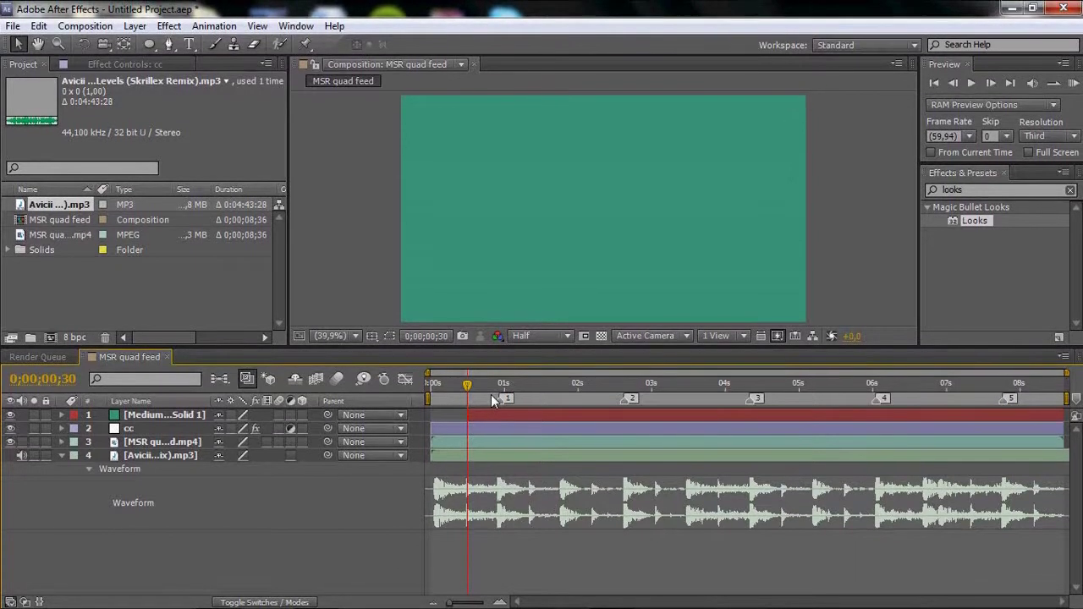
Cut the solid at the first beat marker, leaving a short clip aligned to that beat.
key("alt+bracketleft")
key("shift+Page_Down")
key("shift+Page_Down")
key("shift+Page_Down")
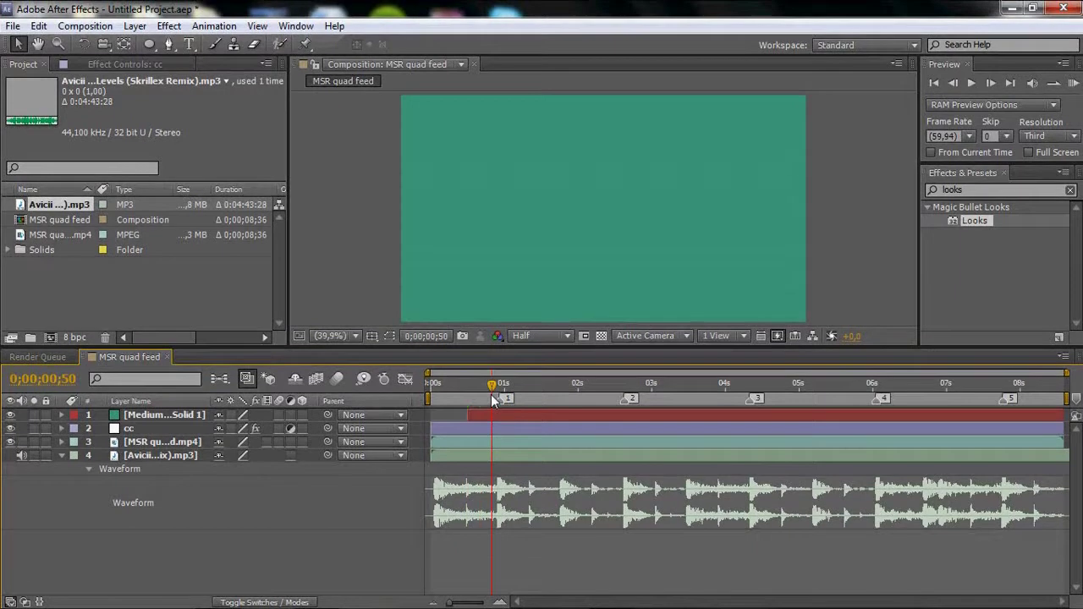
left_click(527, 415)
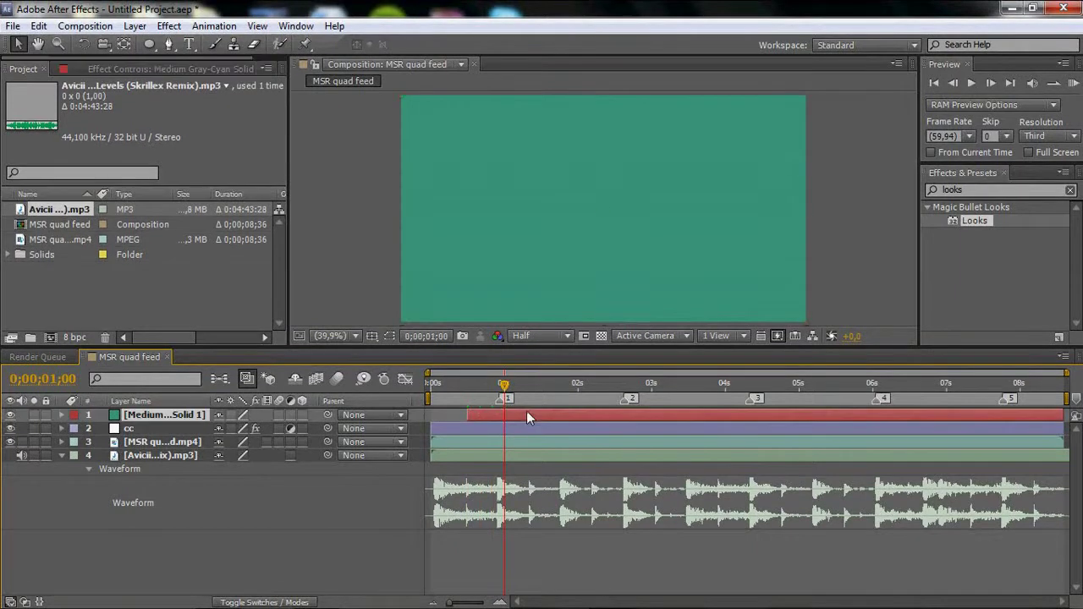
key("ctrl+shift+d")
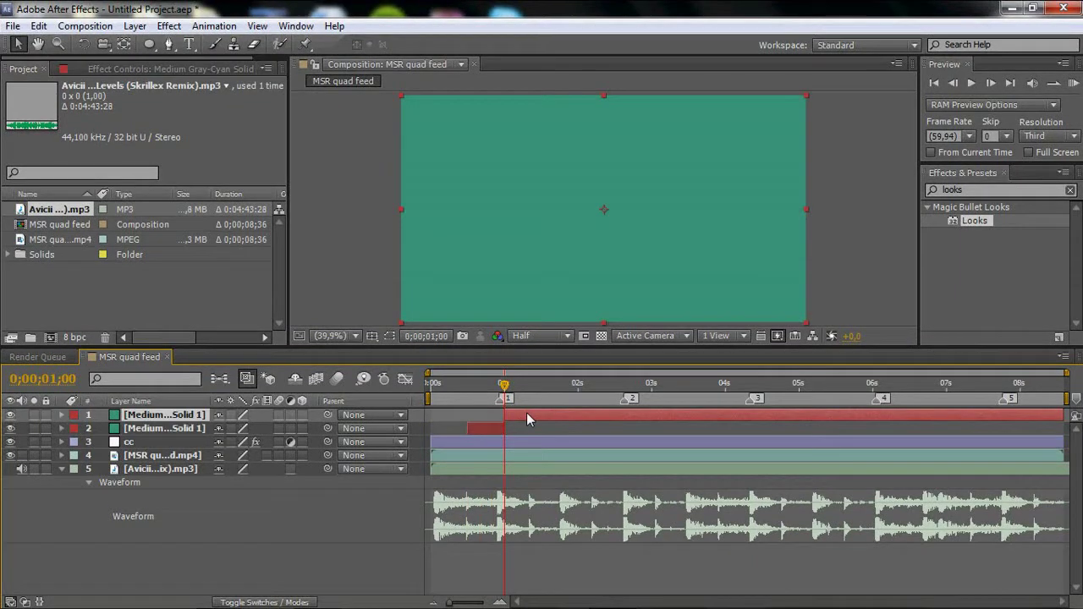
key("Delete")
left_click_drag(486, 416, 514, 422)
key("Page_Up")
key("Page_Up")
key("Page_Up")
key("Page_Up")
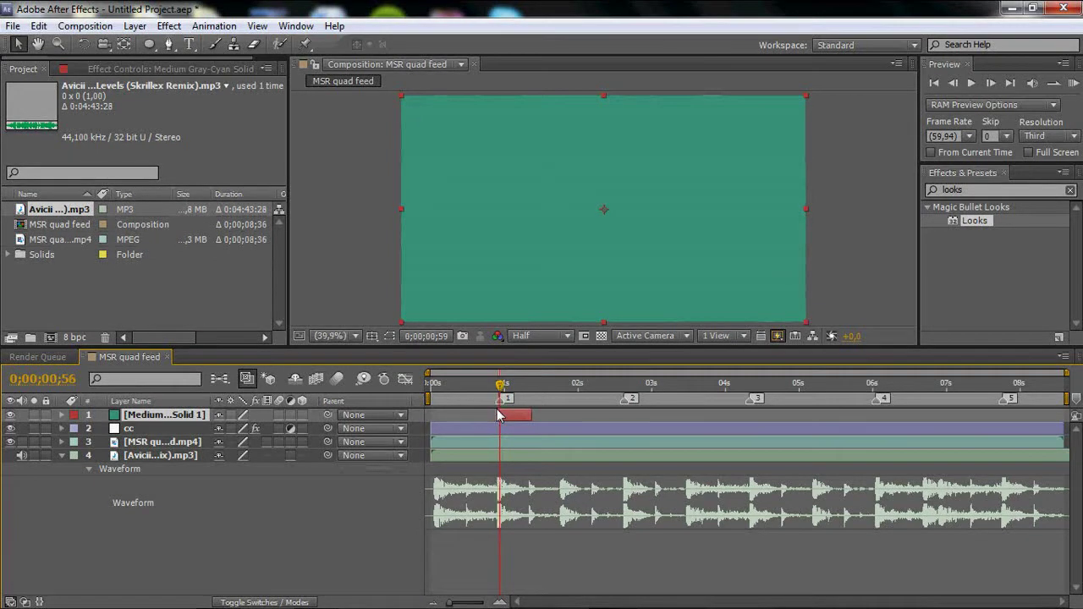
Move the solid layer below the cc layer.
key("Page_Up")
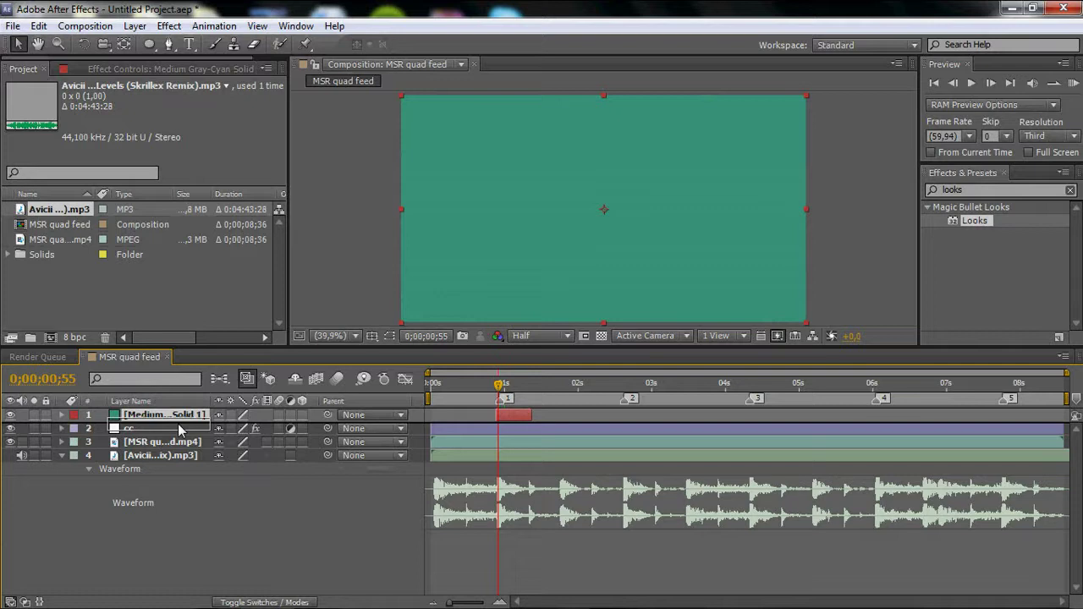
left_click_drag(178, 428, 177, 430)
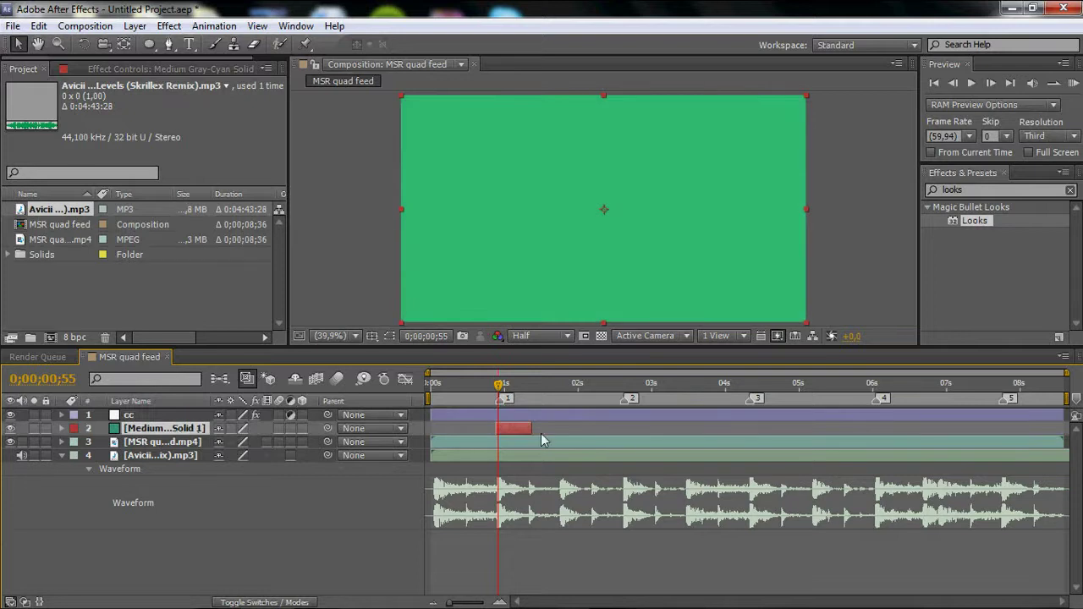
left_click(991, 82)
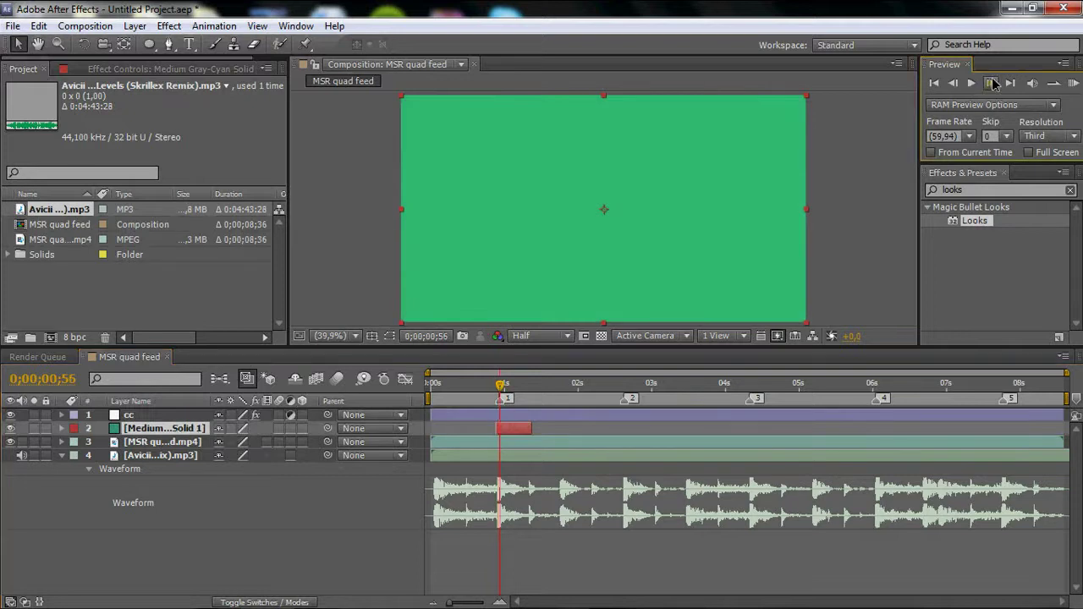
left_click(514, 427)
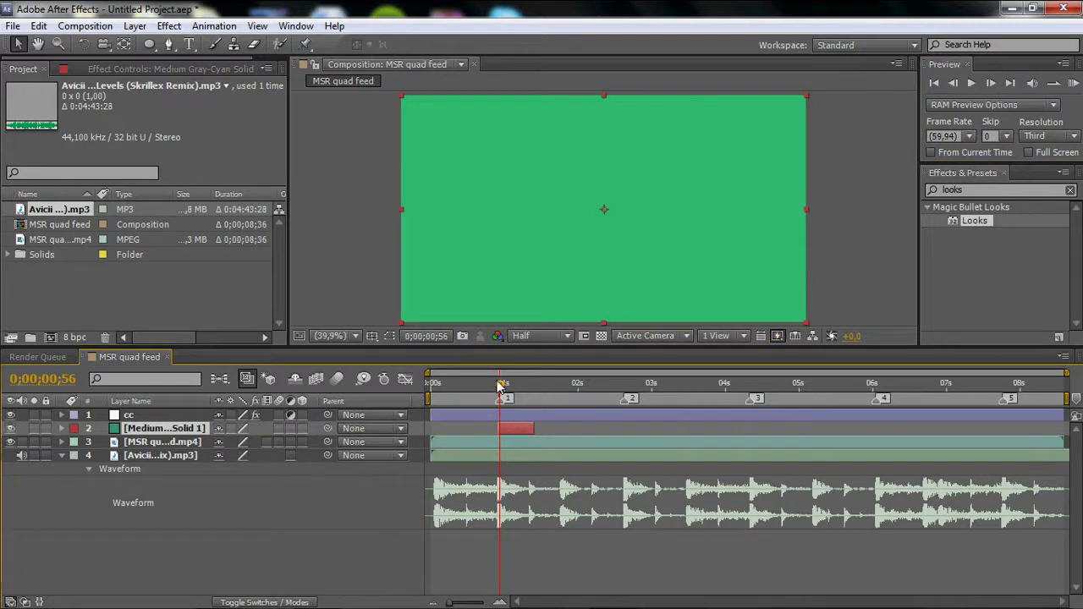
Search the Effects & Presets library for 'fill'.
left_click(1027, 193)
left_click_drag(1027, 193, 946, 190)
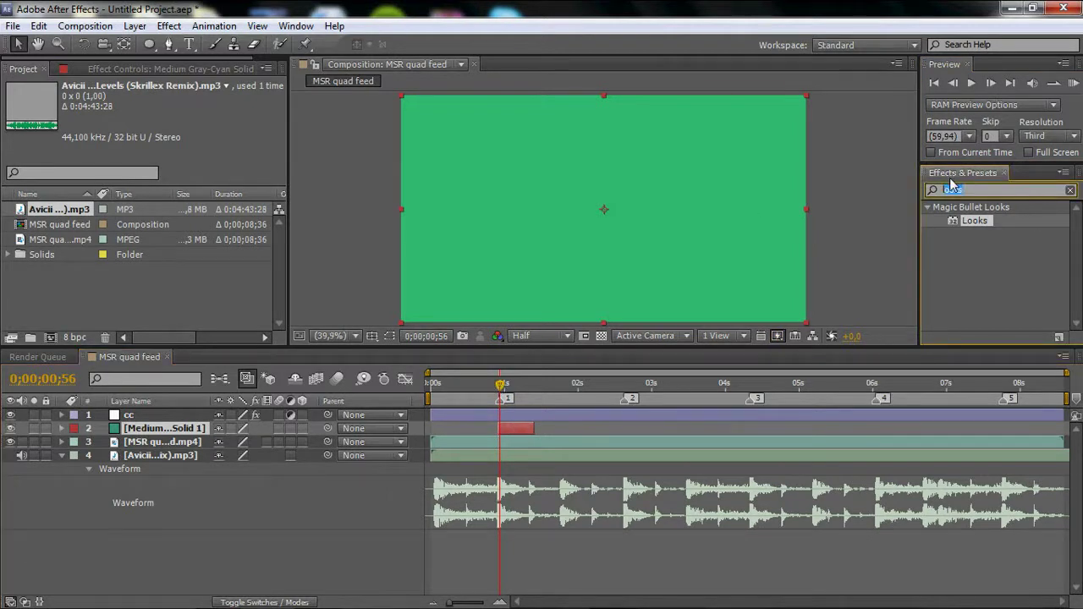
type("filt")
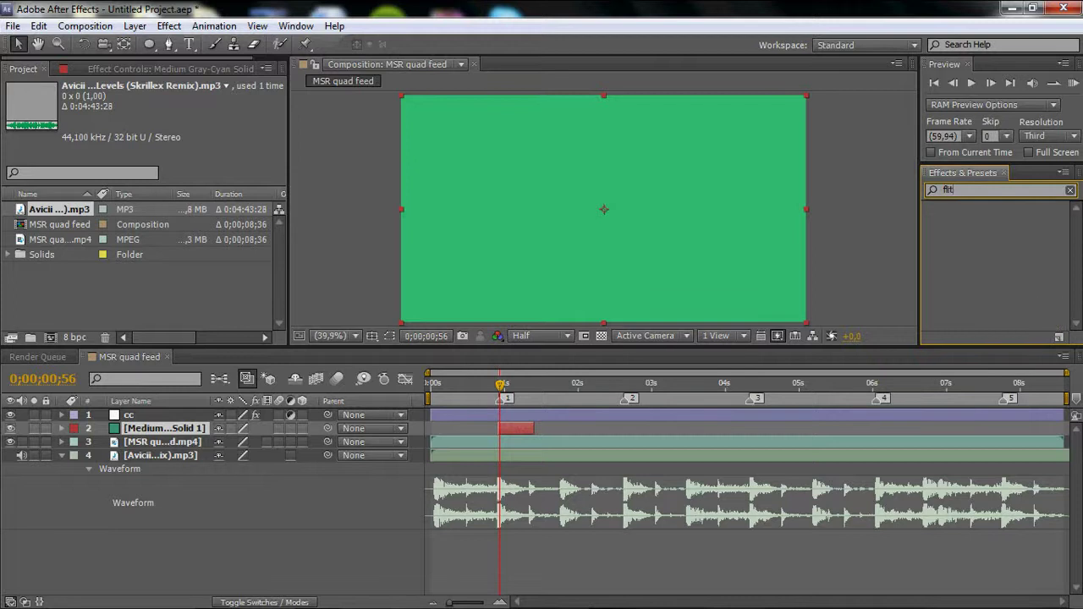
key("BackSpace")
key("BackSpace")
type("ill")
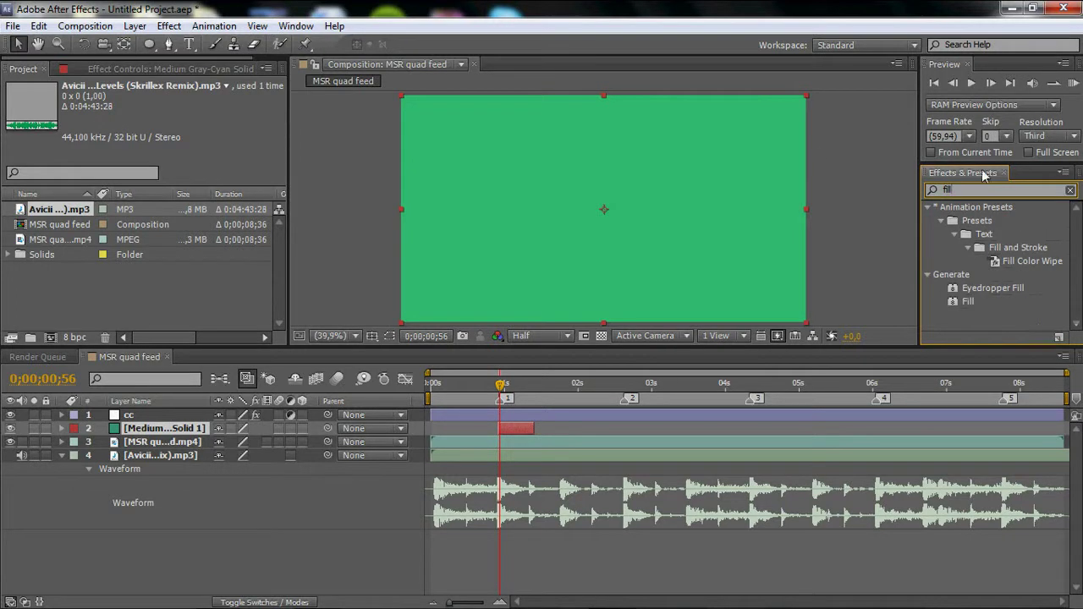
left_click(281, 28)
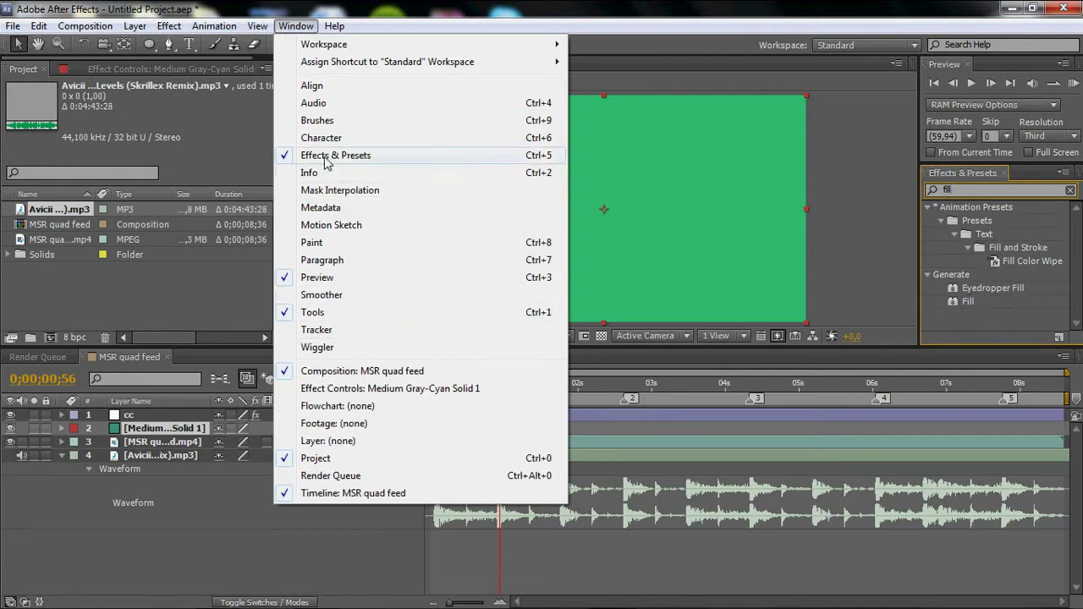
left_click(296, 28)
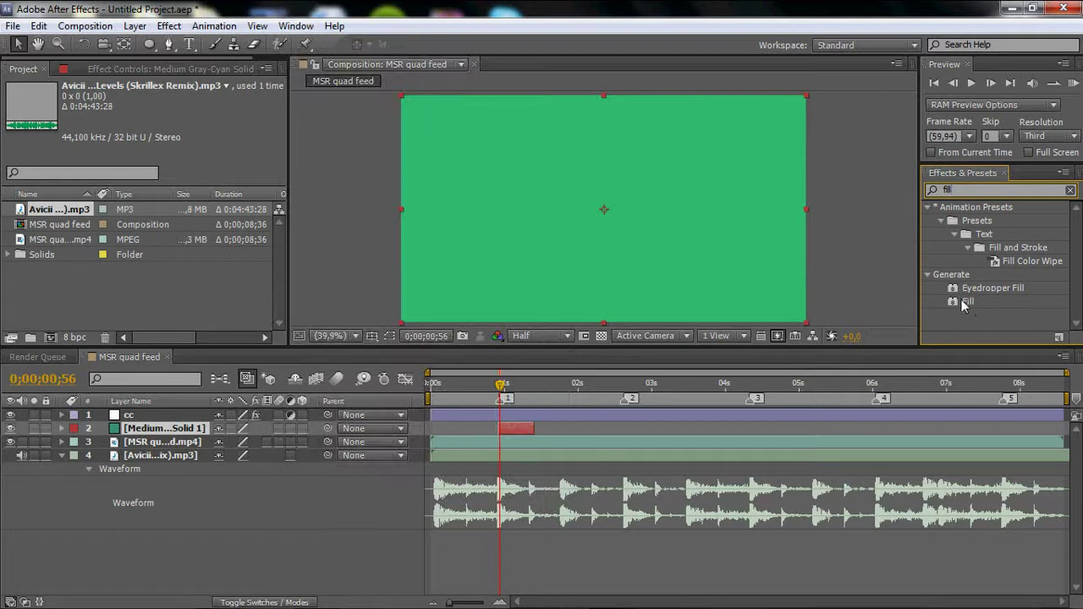
Apply the Fill effect to the gray-cyan solid and set its colour to red FF0000.
left_click_drag(965, 305, 617, 421)
left_click_drag(973, 304, 513, 433)
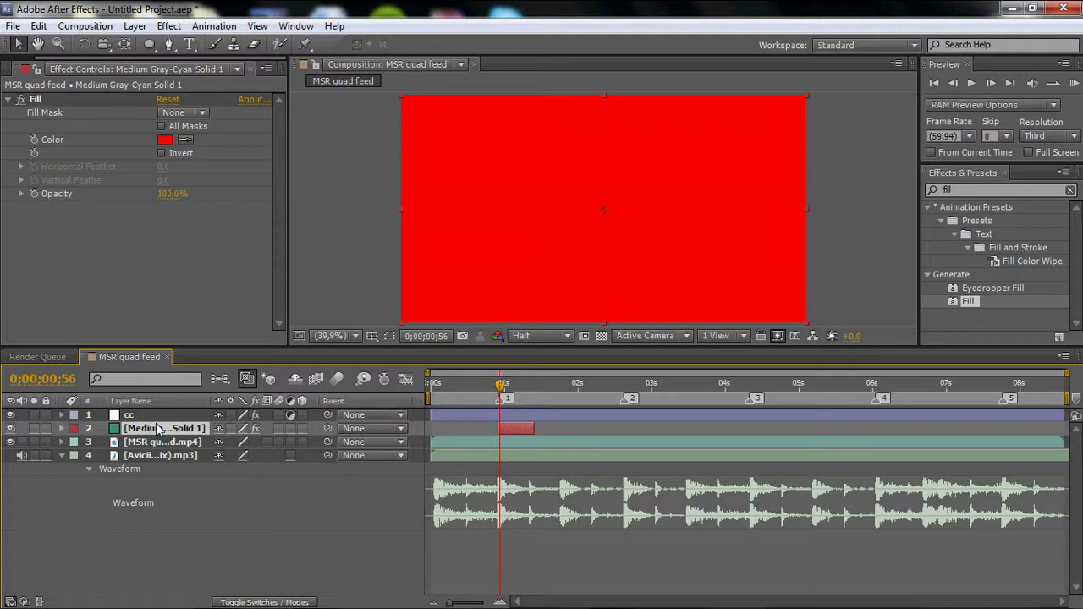
left_click(164, 141)
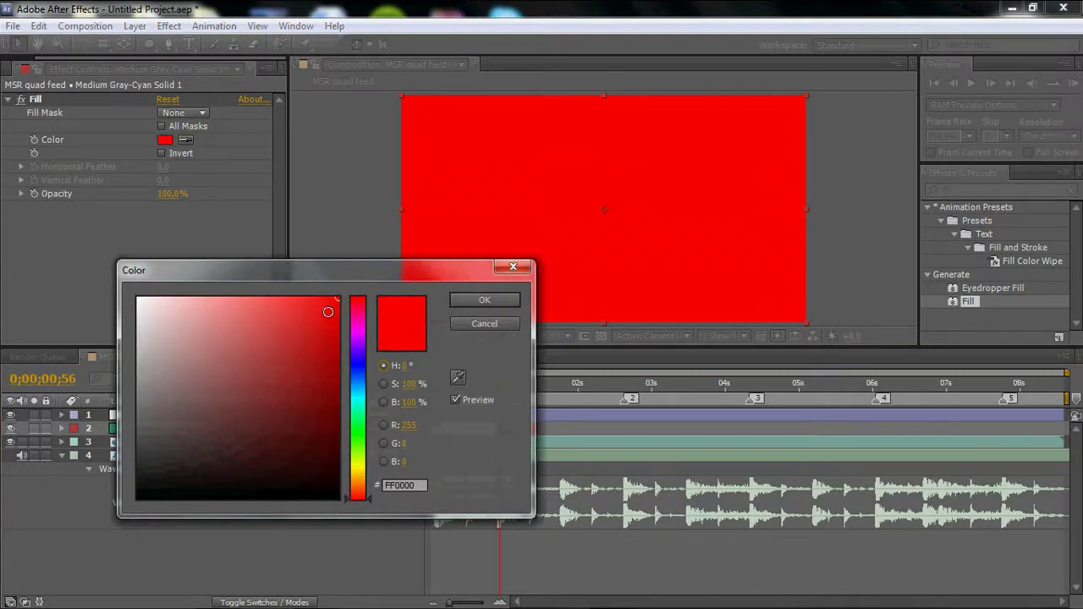
left_click(487, 301)
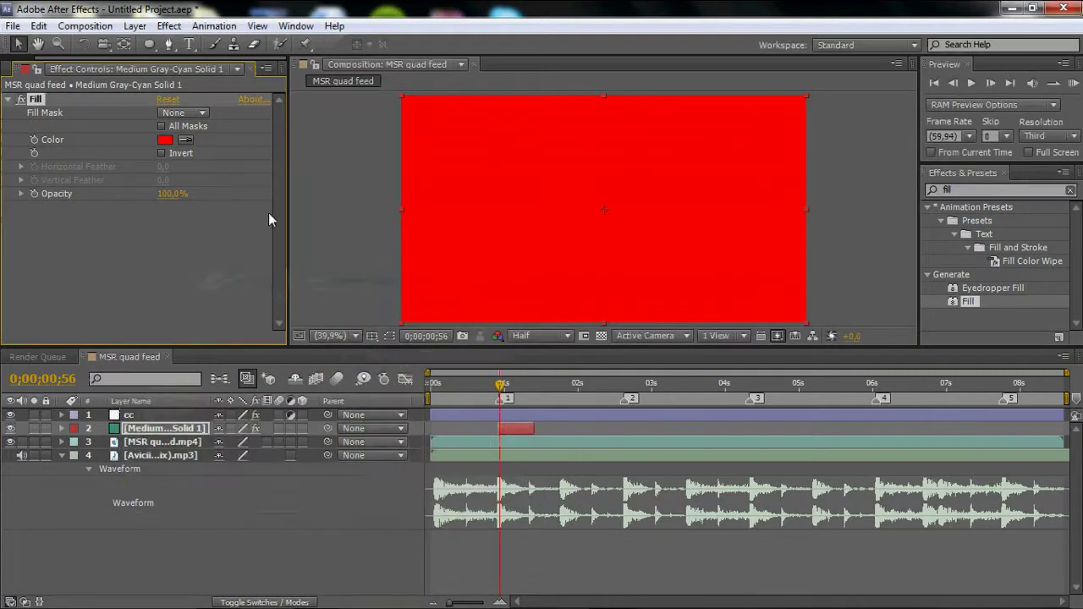
Set the red solid's blending mode to Add.
left_click(146, 430)
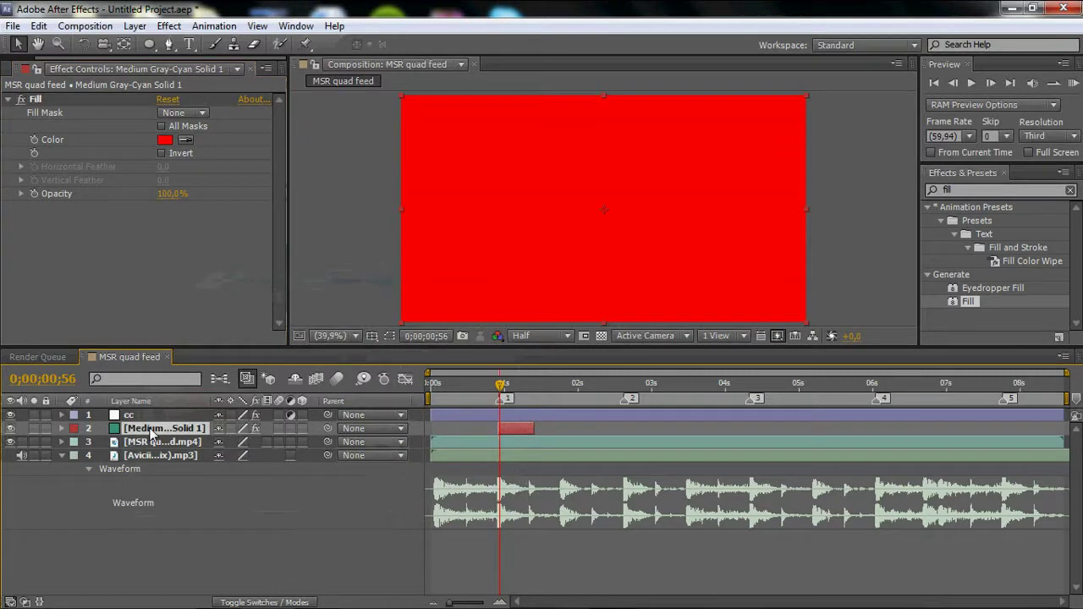
right_click(185, 429)
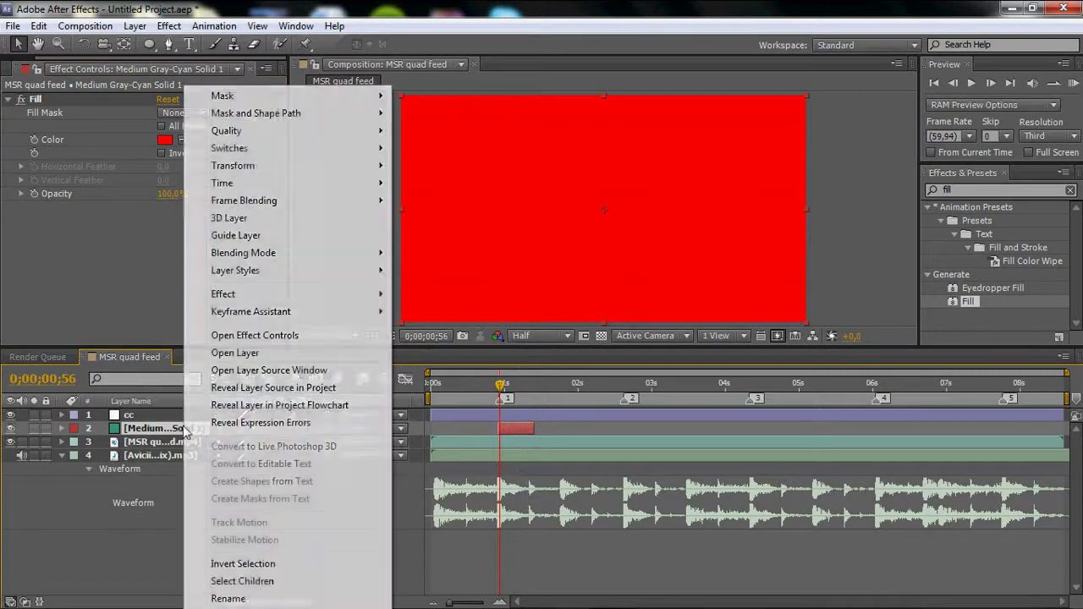
mouse_move(344, 259)
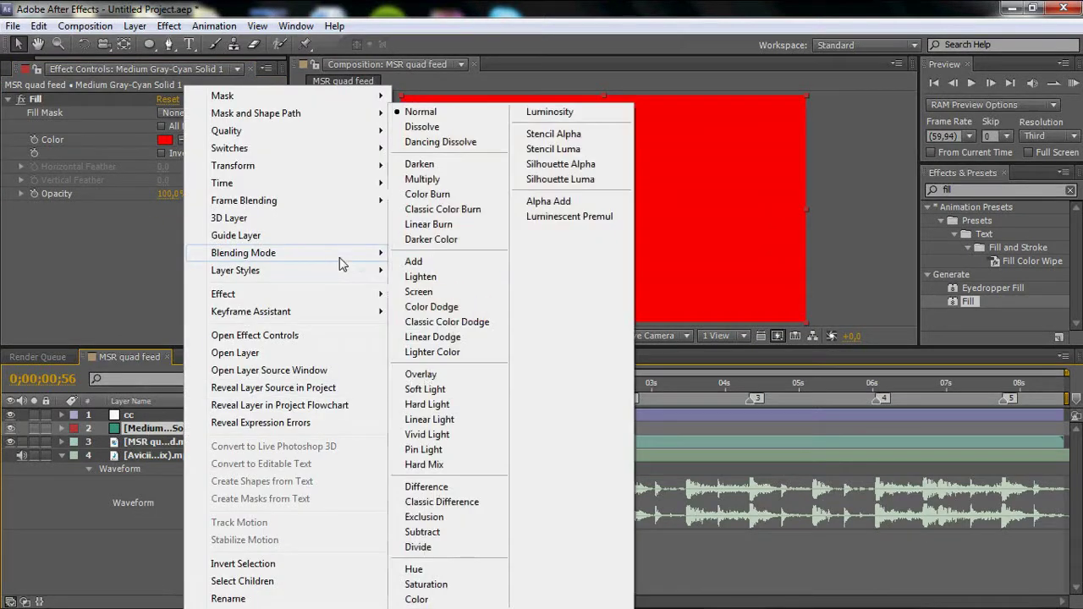
left_click(432, 269)
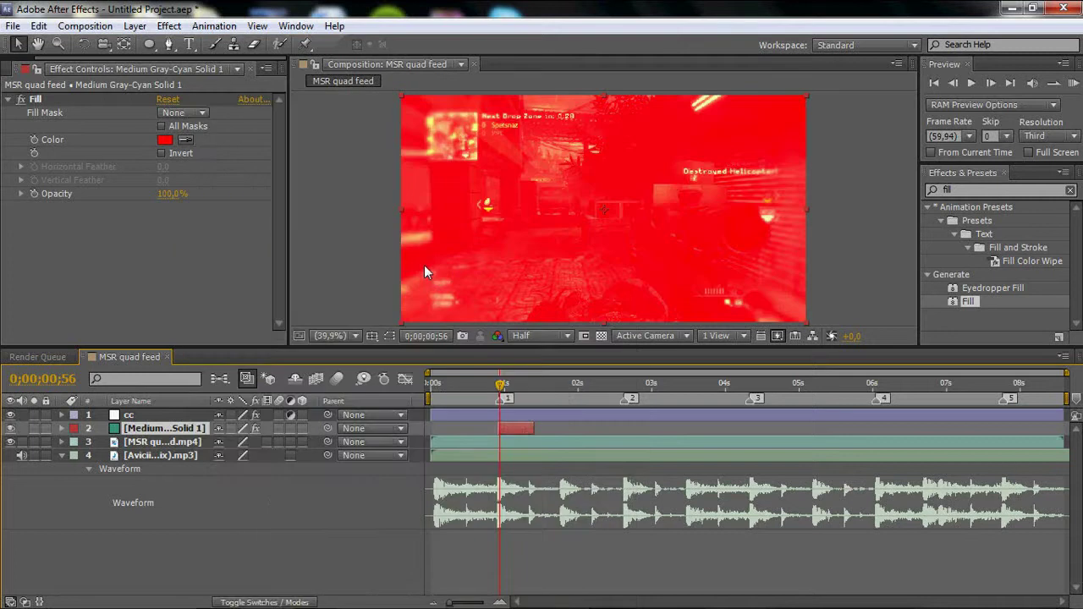
Keyframe the solid's Opacity from 40% on the first beat to 0% at 0;00;01;24.
key("t")
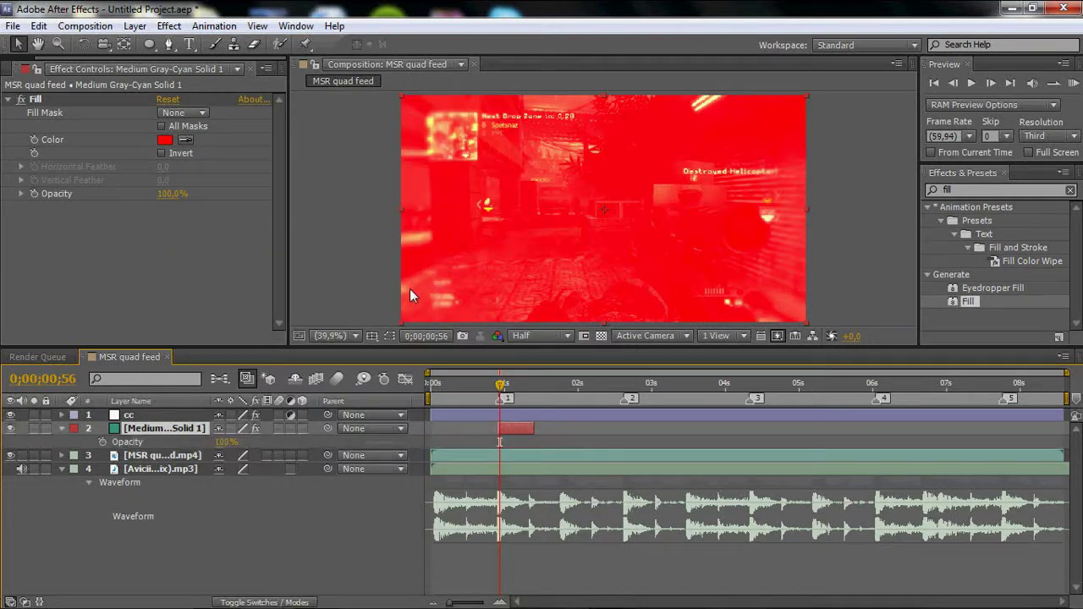
left_click(953, 82)
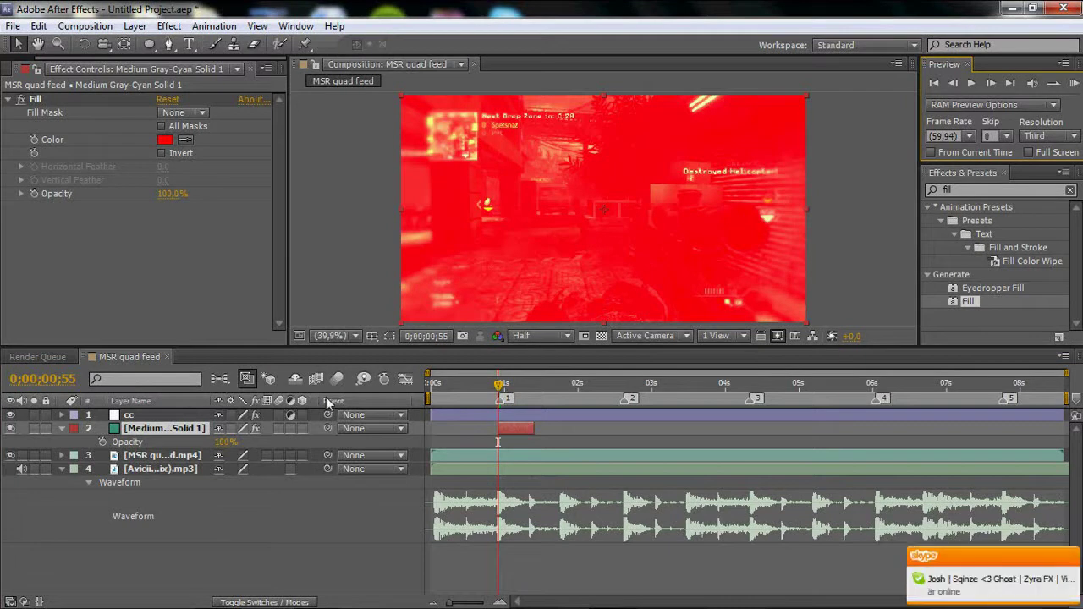
left_click(102, 442)
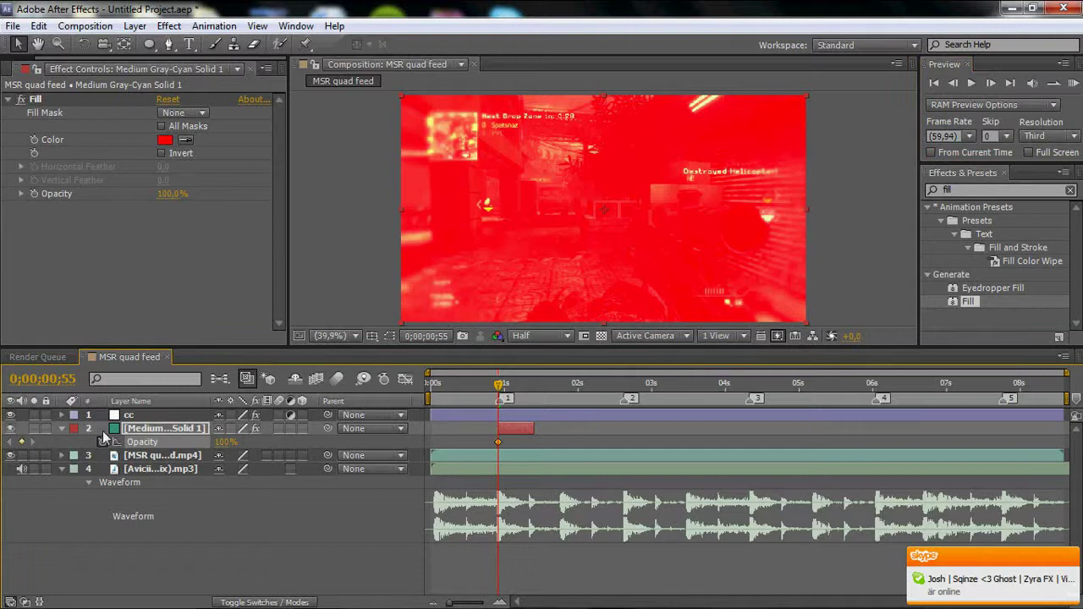
left_click(216, 442)
type("40")
key("Return")
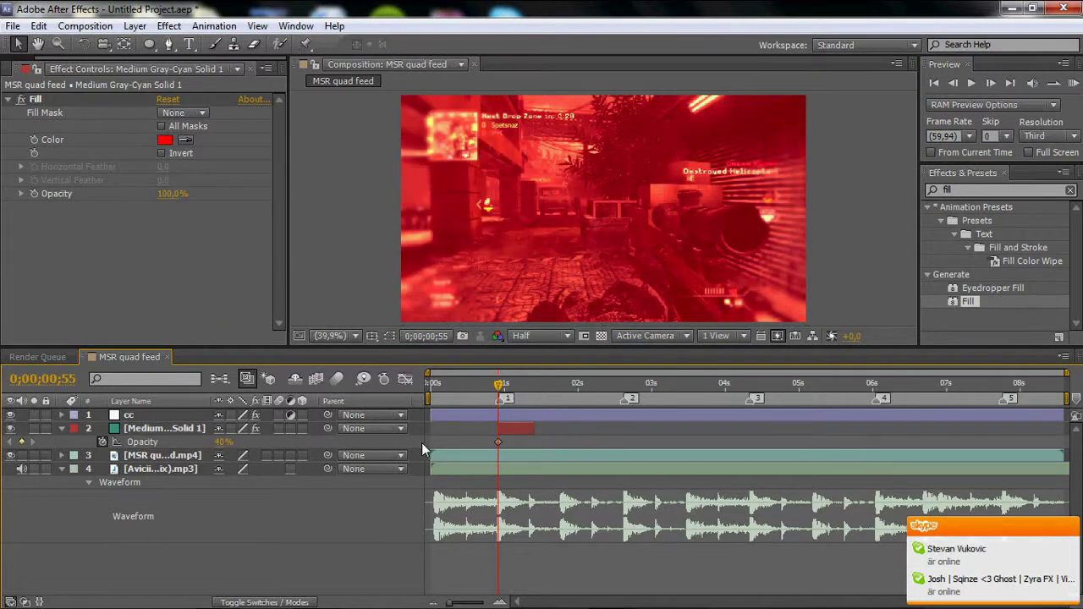
left_click(534, 386)
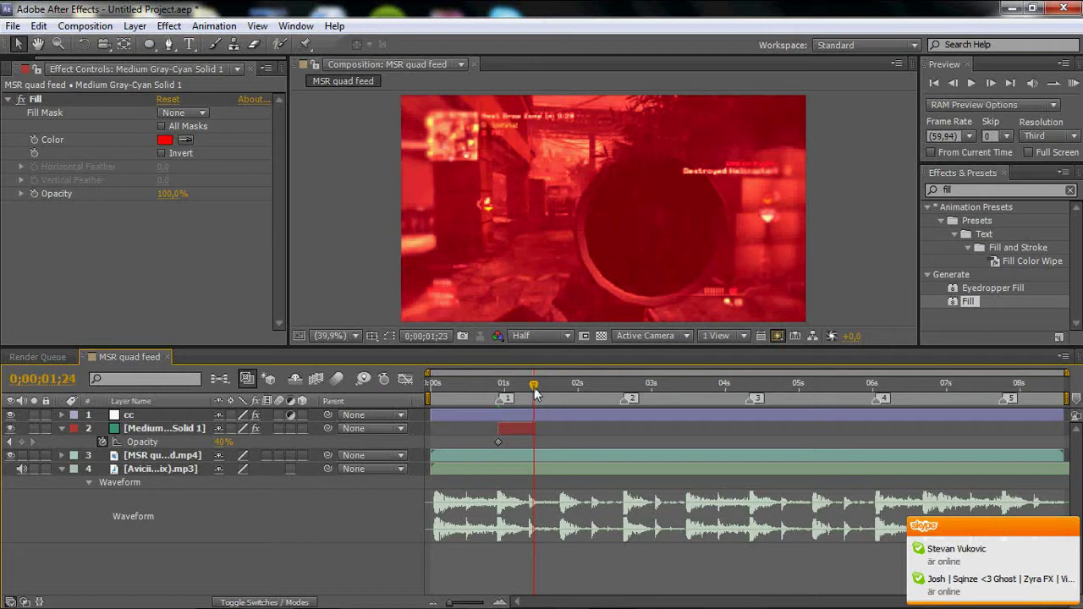
left_click_drag(534, 390, 533, 392)
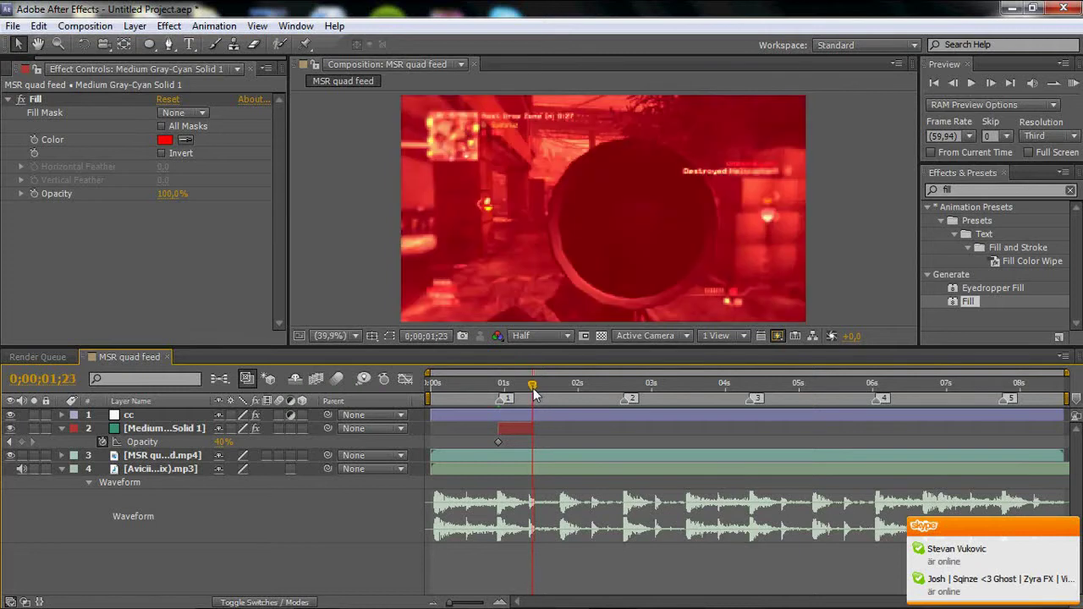
left_click(222, 442)
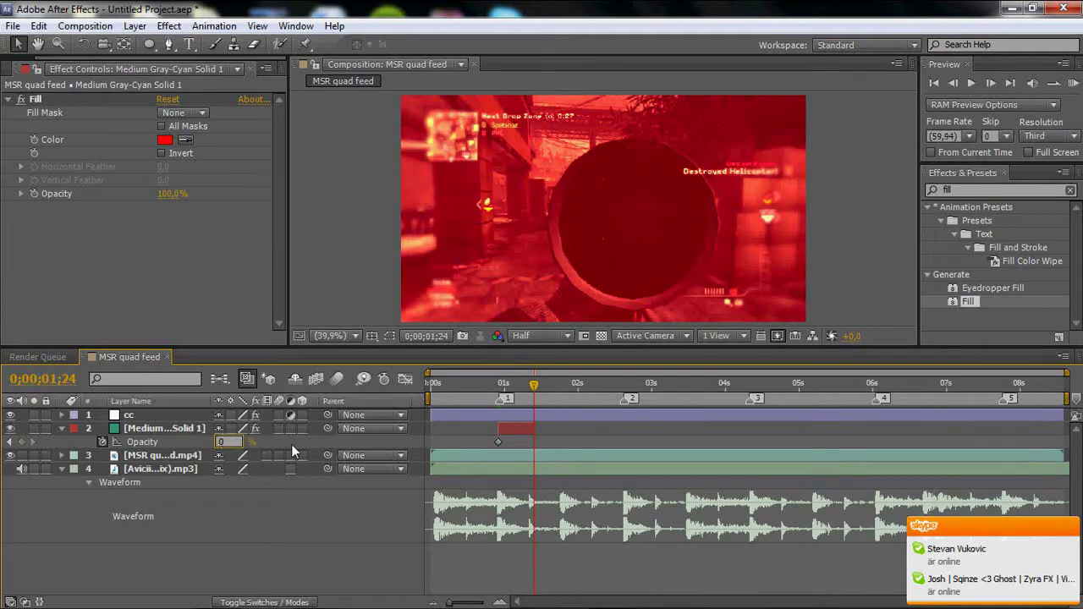
key("Return")
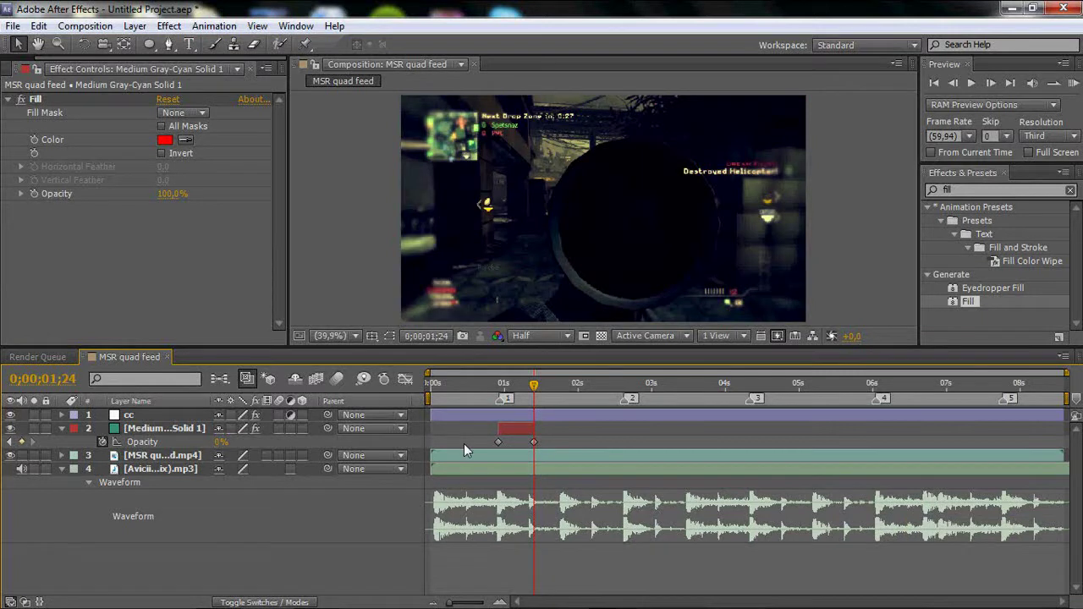
left_click_drag(567, 434, 464, 439)
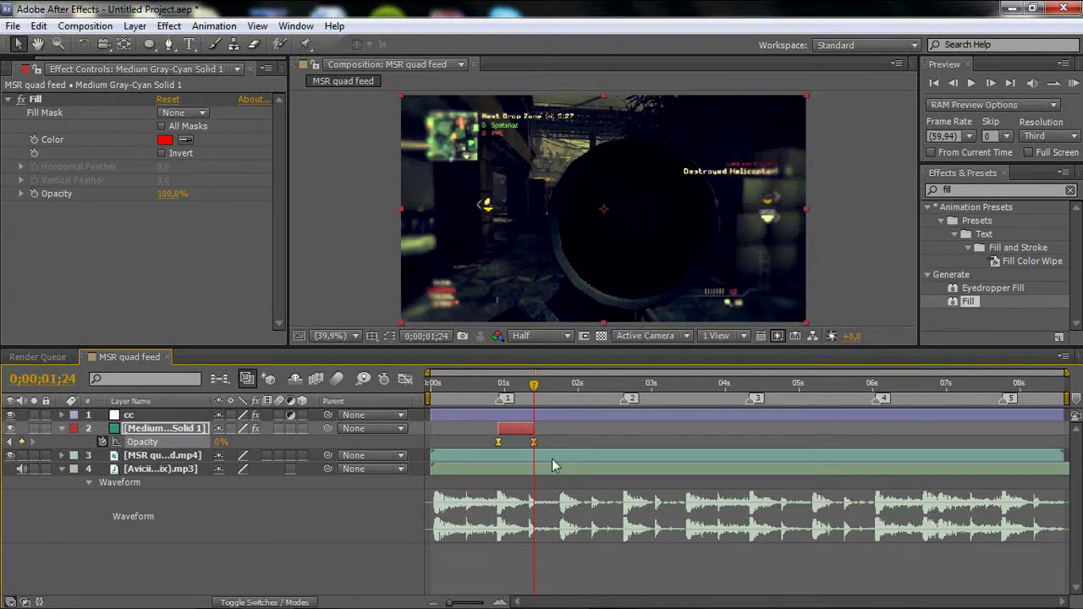
Collapse the solid layer's properties and scrub to about 01;25 to check the flash.
right_click(535, 441)
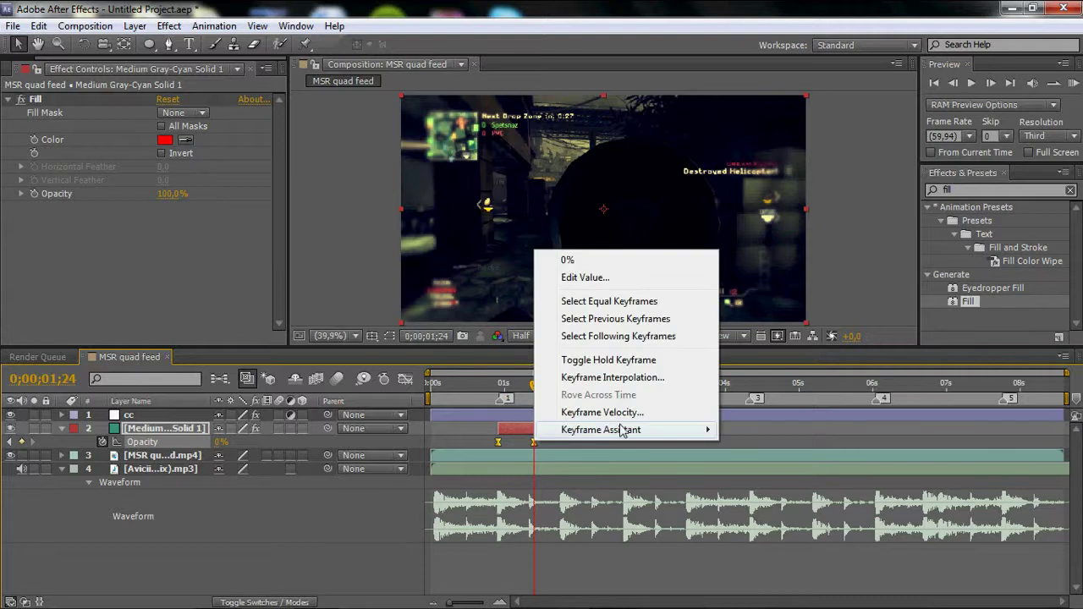
mouse_move(622, 432)
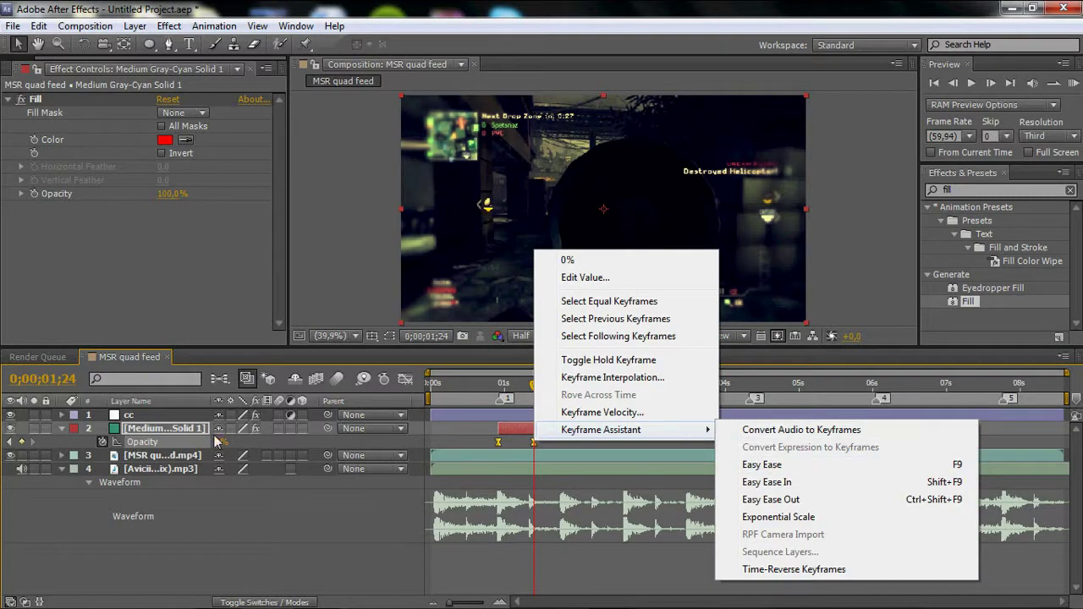
left_click(62, 429)
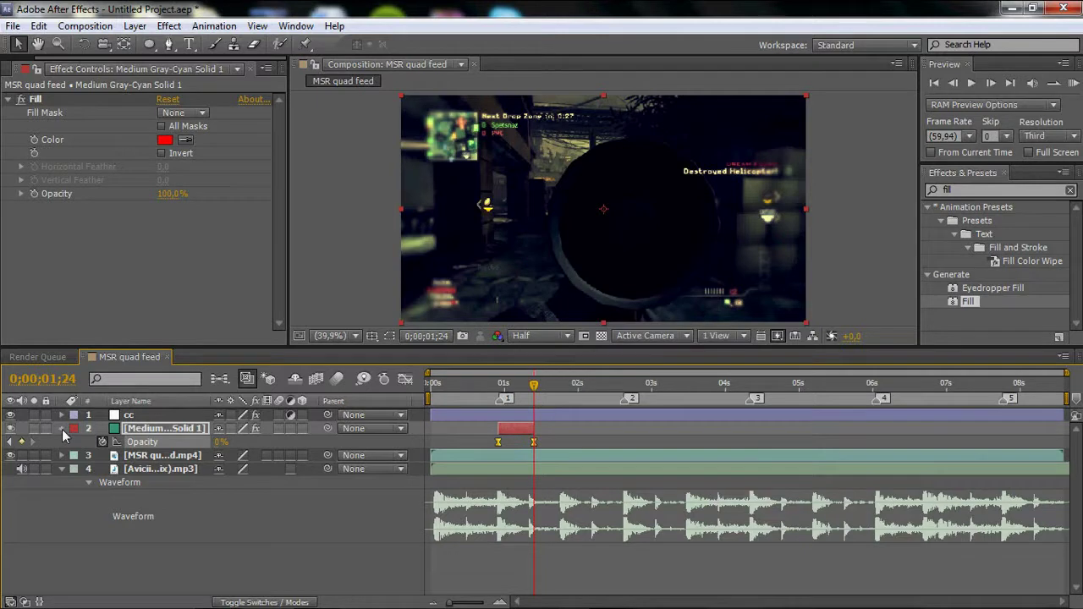
left_click(62, 429)
left_click_drag(499, 389, 530, 397)
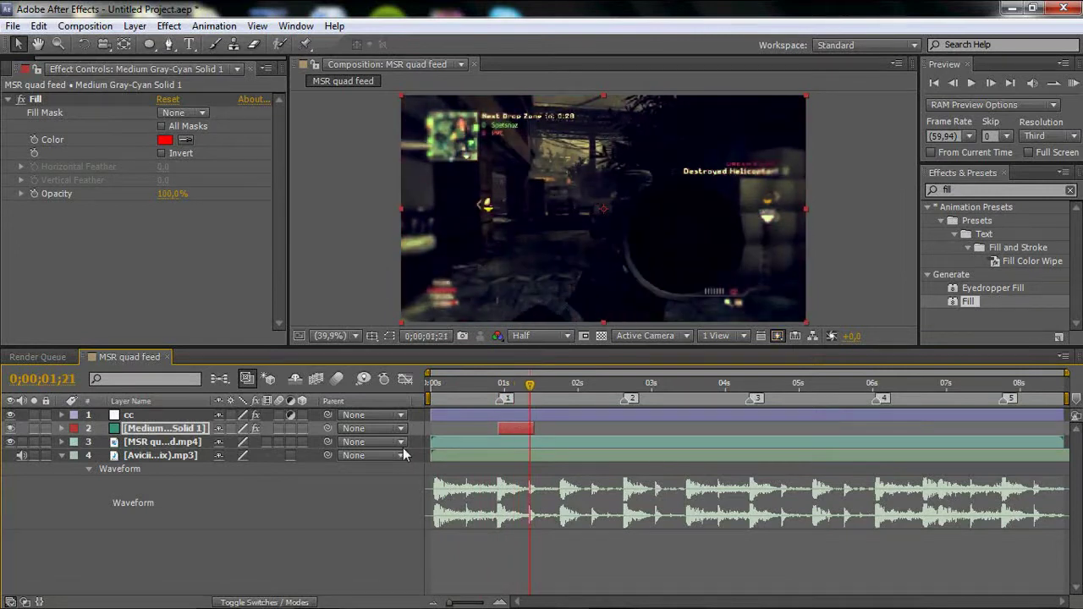
Duplicate the fill solid four times, moving the second copy to beat marker 2 coloured blue 0018FF.
key("ctrl+d")
key("ctrl+d")
key("ctrl+d")
key("ctrl+d")
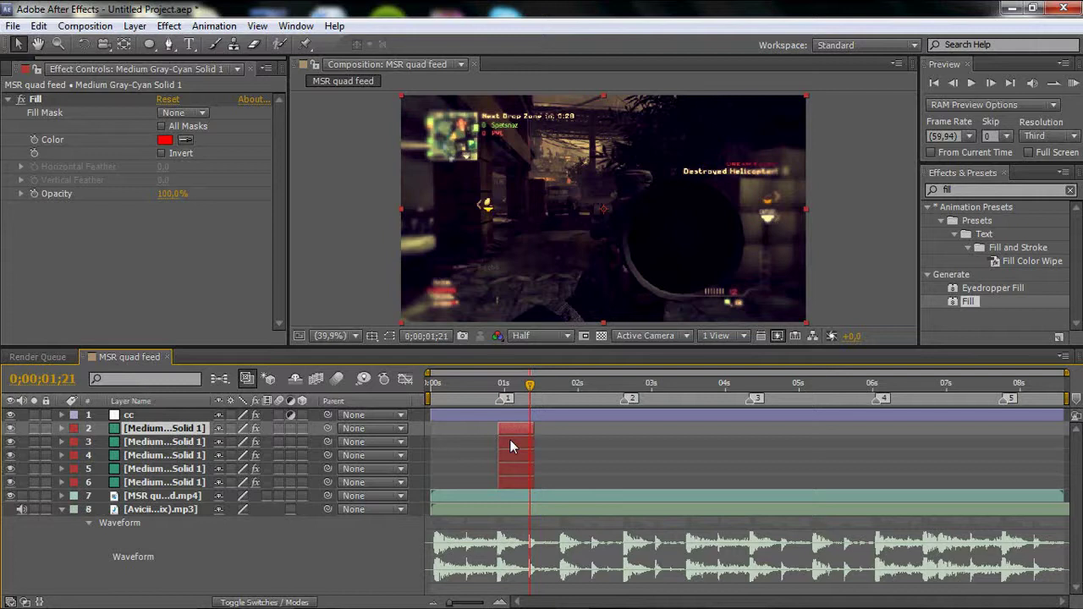
left_click_drag(512, 430, 641, 437)
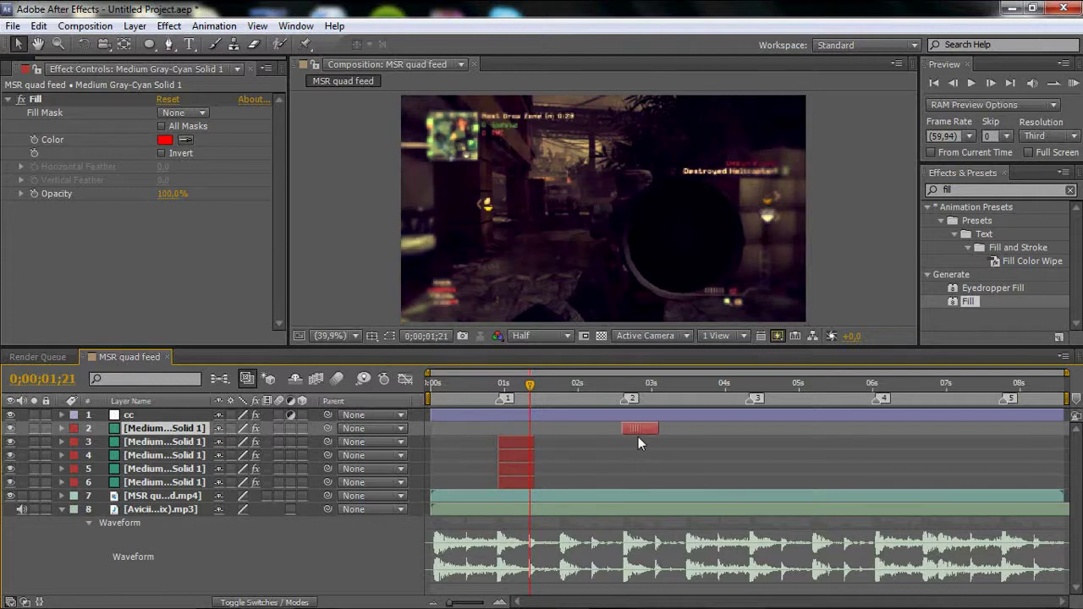
left_click(626, 385)
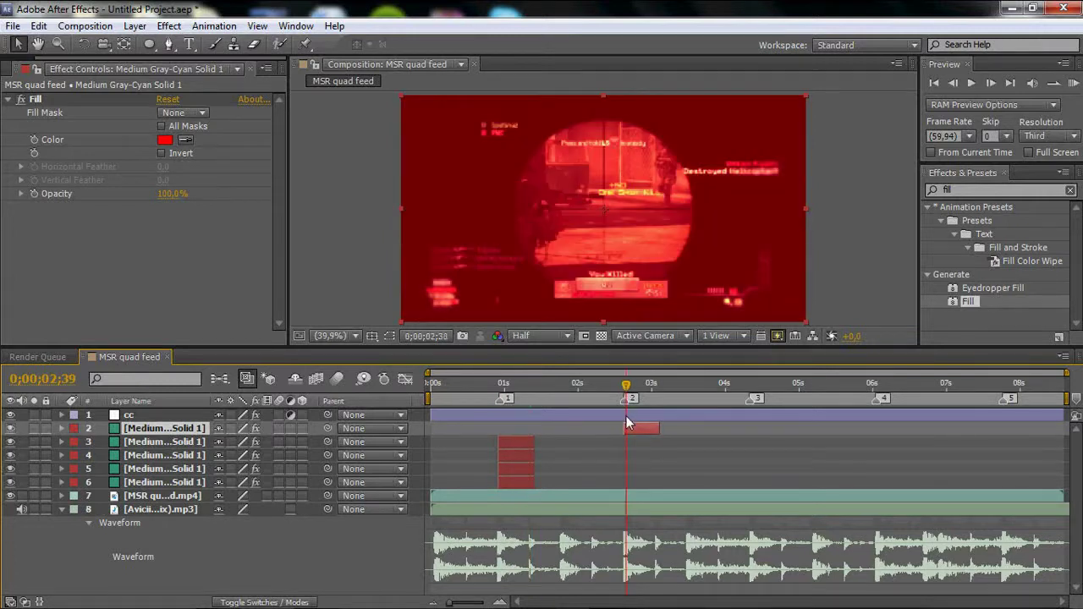
key("Page_Up")
key("Page_Up")
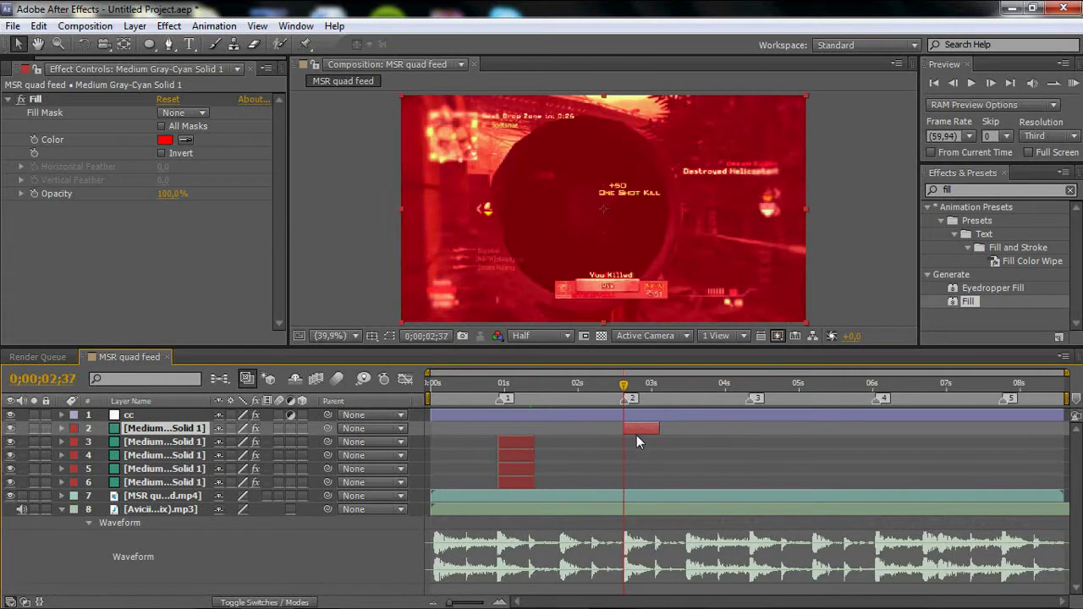
left_click(37, 100)
left_click(166, 140)
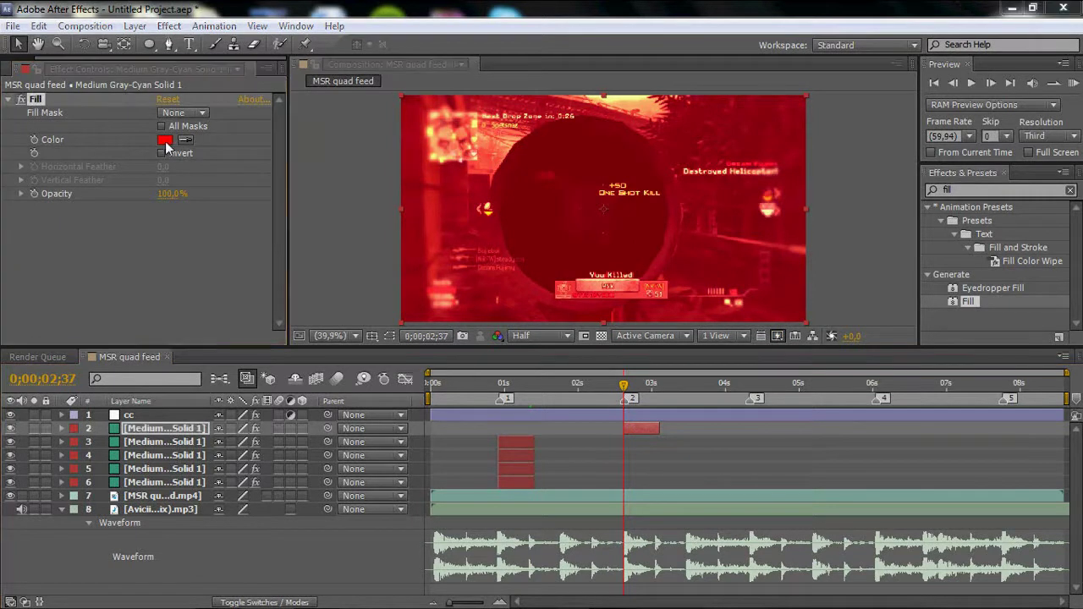
left_click(355, 370)
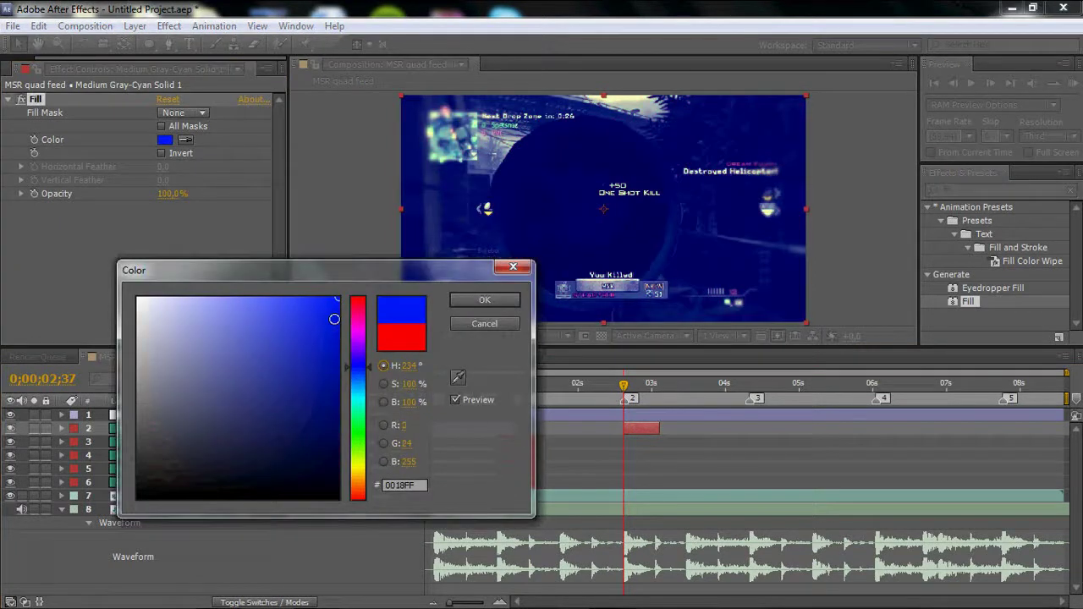
left_click(482, 301)
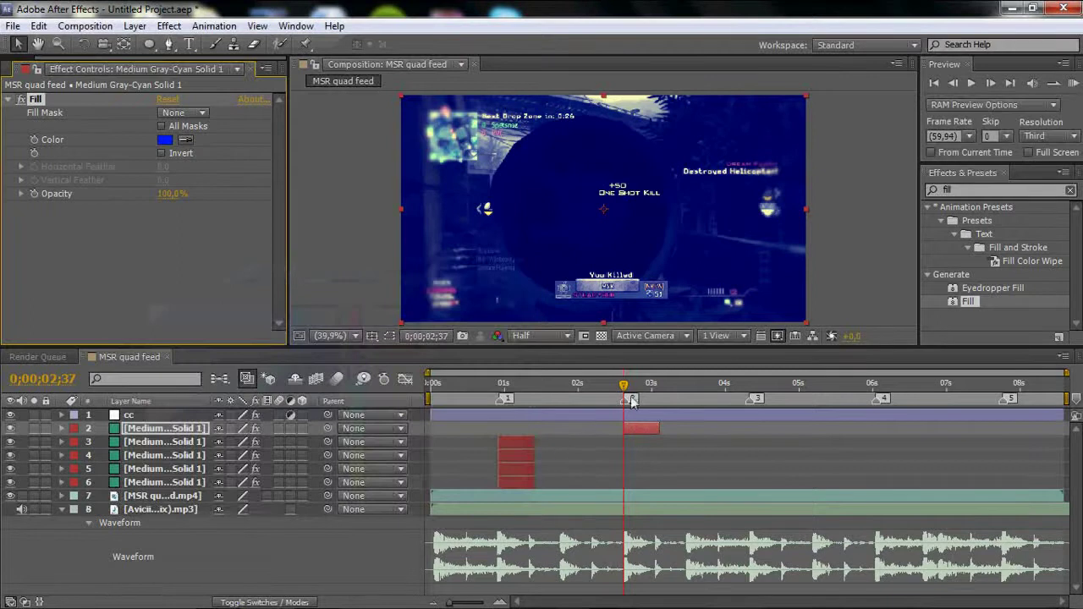
Line the third flash up with beat marker 3.
left_click_drag(512, 440, 760, 437)
left_click(750, 386)
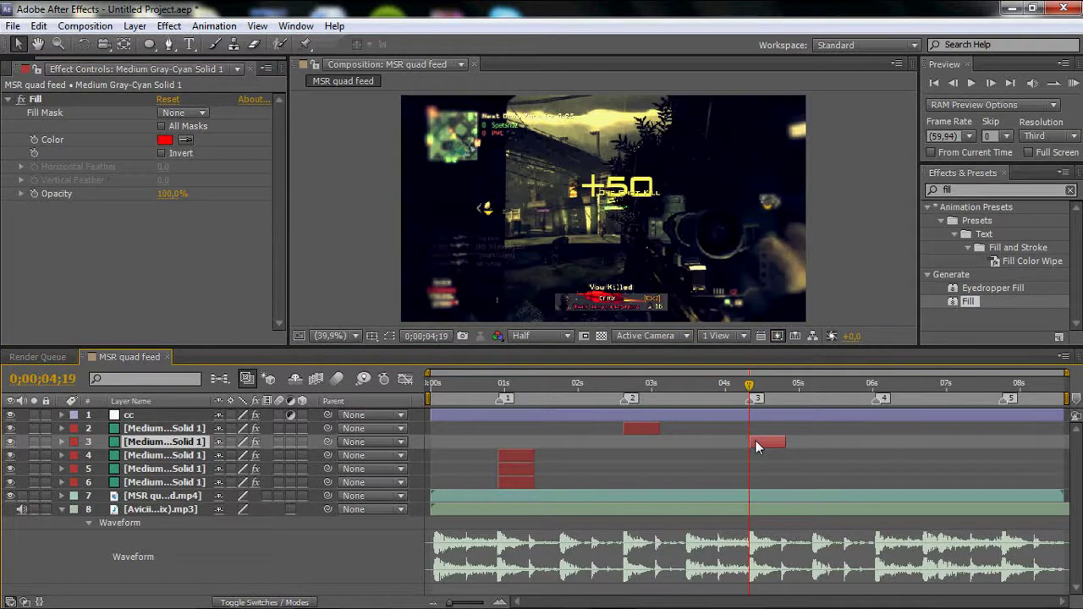
left_click_drag(760, 446, 756, 447)
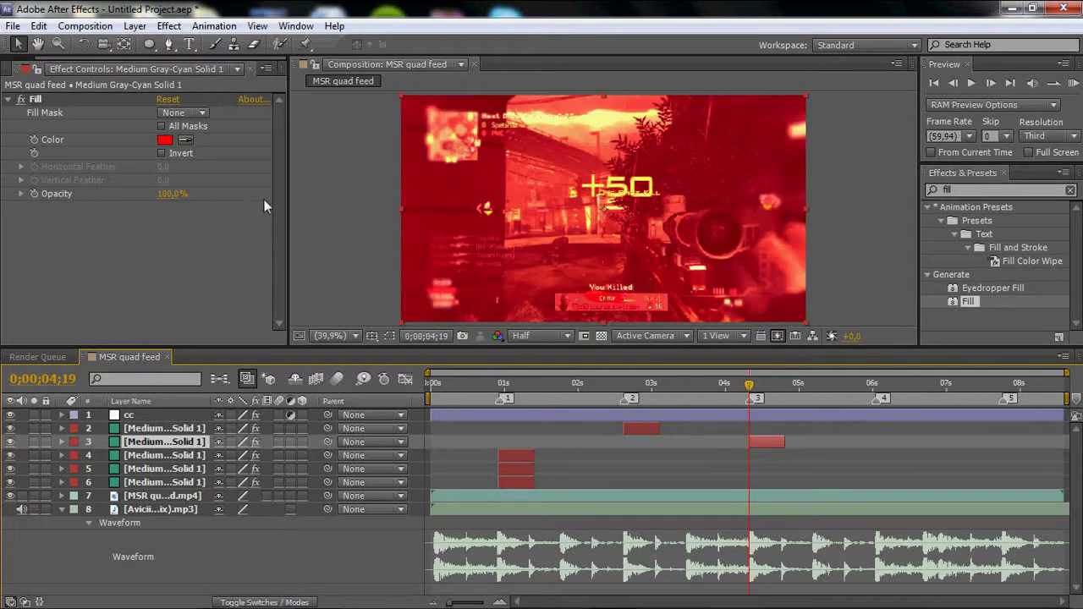
Change the third flash's fill colour to magenta E400FF.
left_click(165, 141)
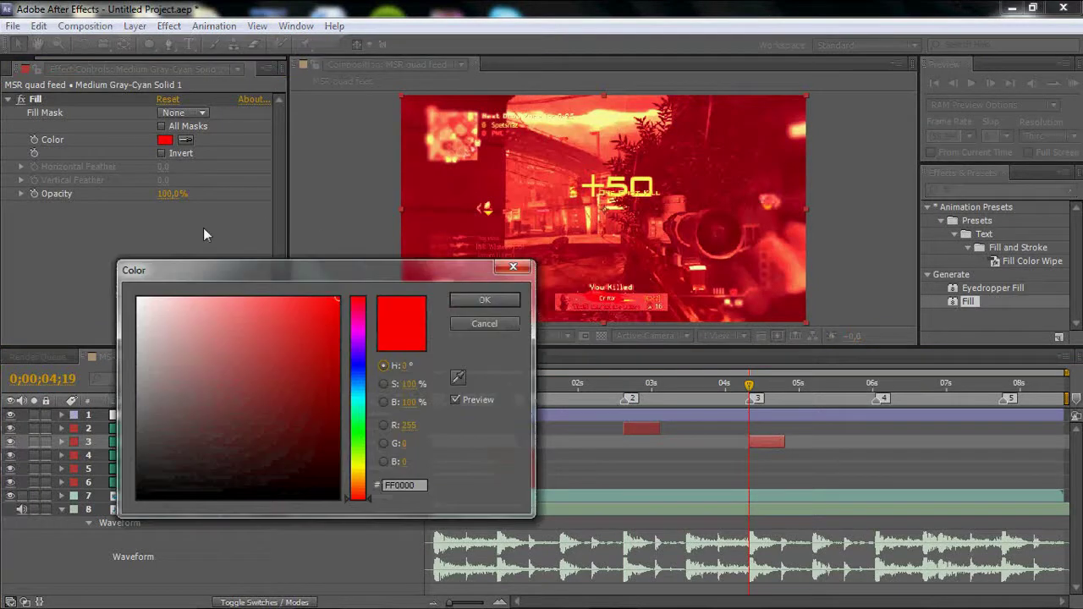
left_click(358, 332)
mouse_move(359, 337)
left_mouse_down()
mouse_move(359, 320)
mouse_move(360, 350)
mouse_move(367, 339)
left_mouse_up()
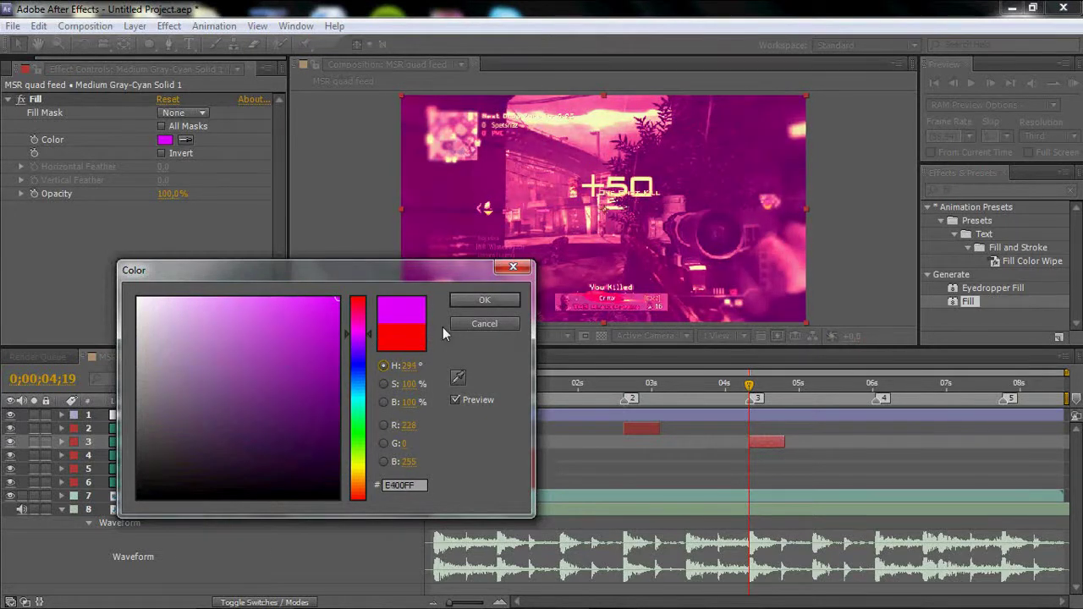
left_click(484, 300)
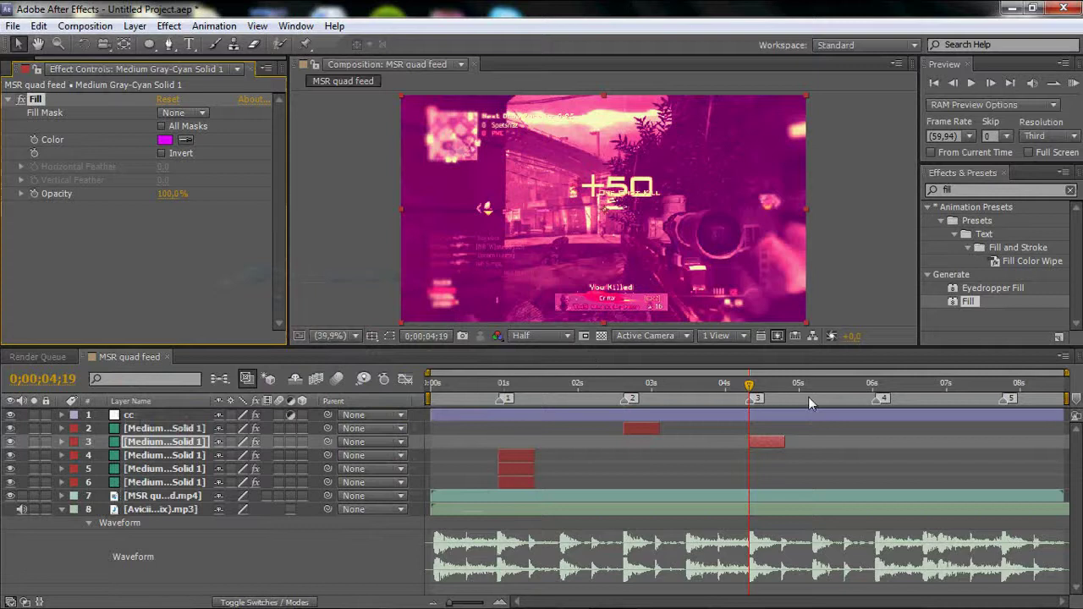
Snap the fourth flash solid to beat marker 4.
left_click_drag(516, 458, 899, 456)
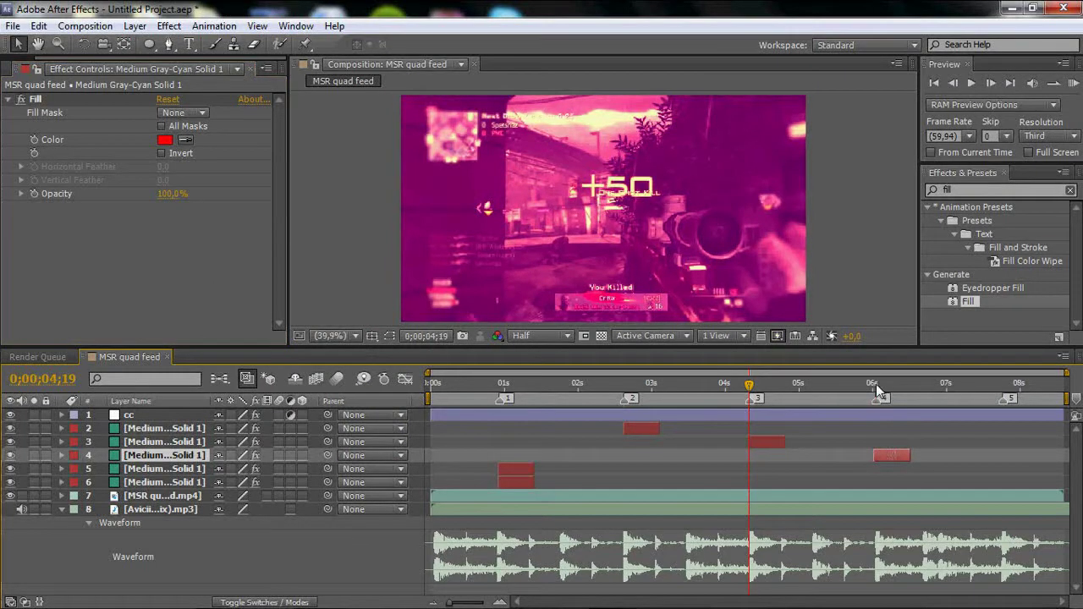
left_click(876, 385)
left_click_drag(892, 457, 894, 458)
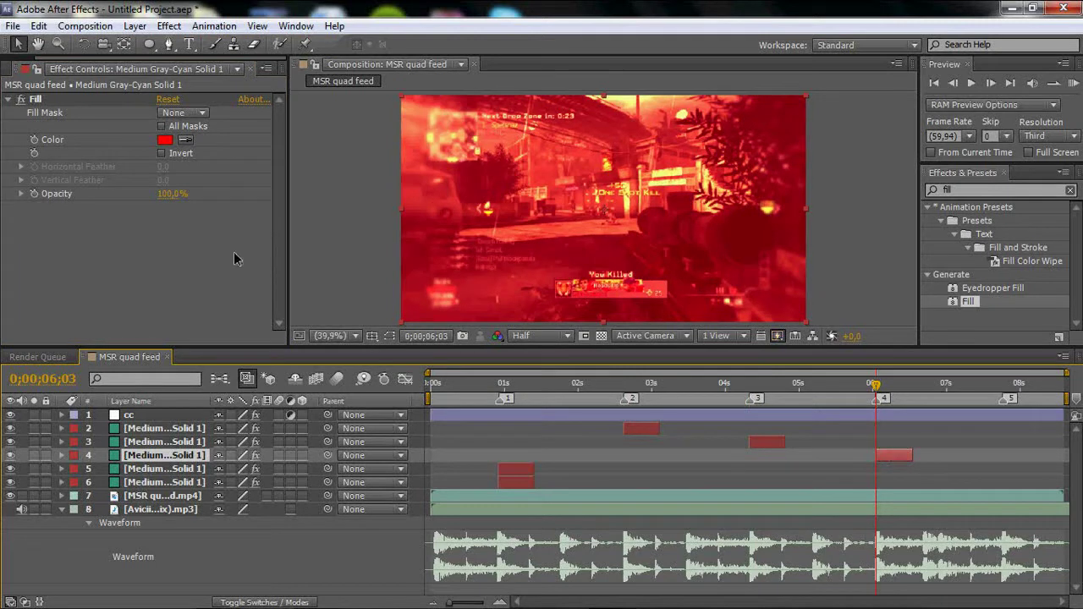
Change the fourth flash's fill colour to green 30FF00.
left_click(168, 145)
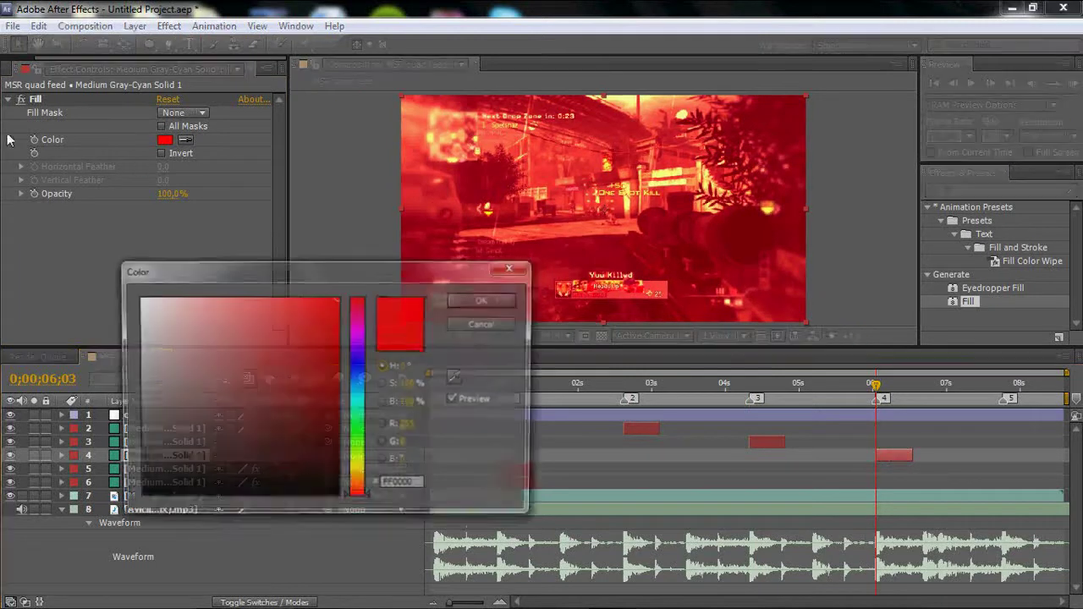
left_click(357, 438)
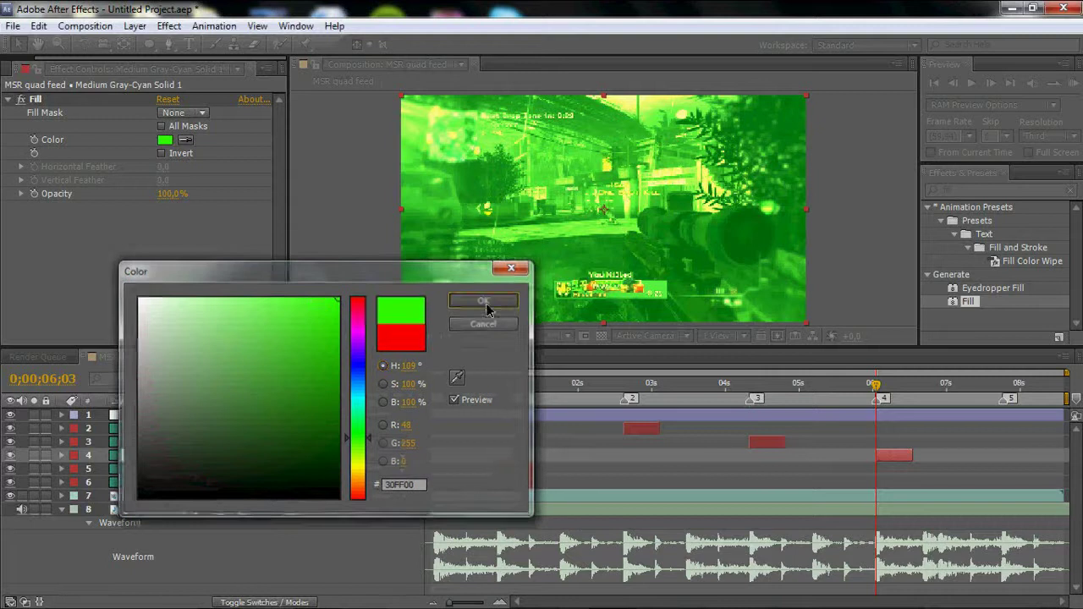
left_click(485, 302)
Place the fifth flash on beat marker 5, colour it yellow FFDE00, and preview.
left_click_drag(511, 471, 855, 470)
left_click_drag(969, 471, 1027, 464)
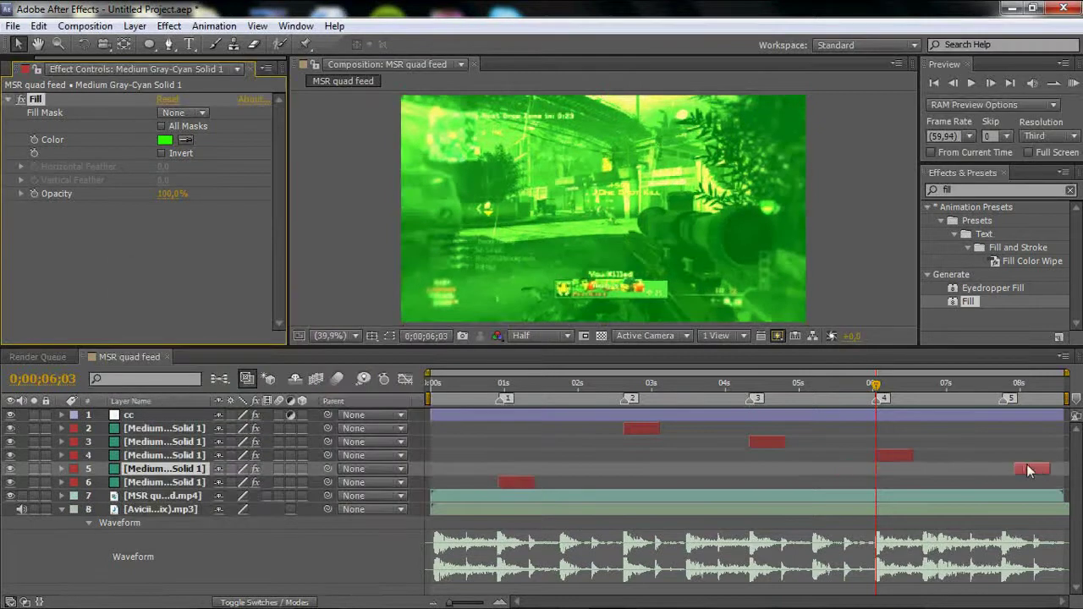
left_click(1003, 386)
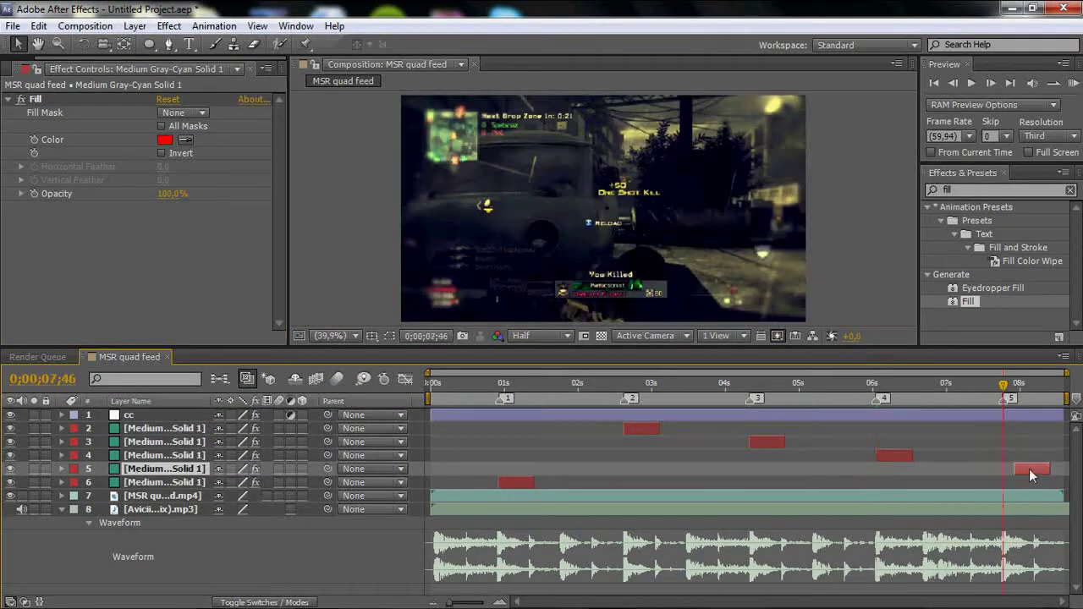
left_click_drag(1012, 470, 1016, 470)
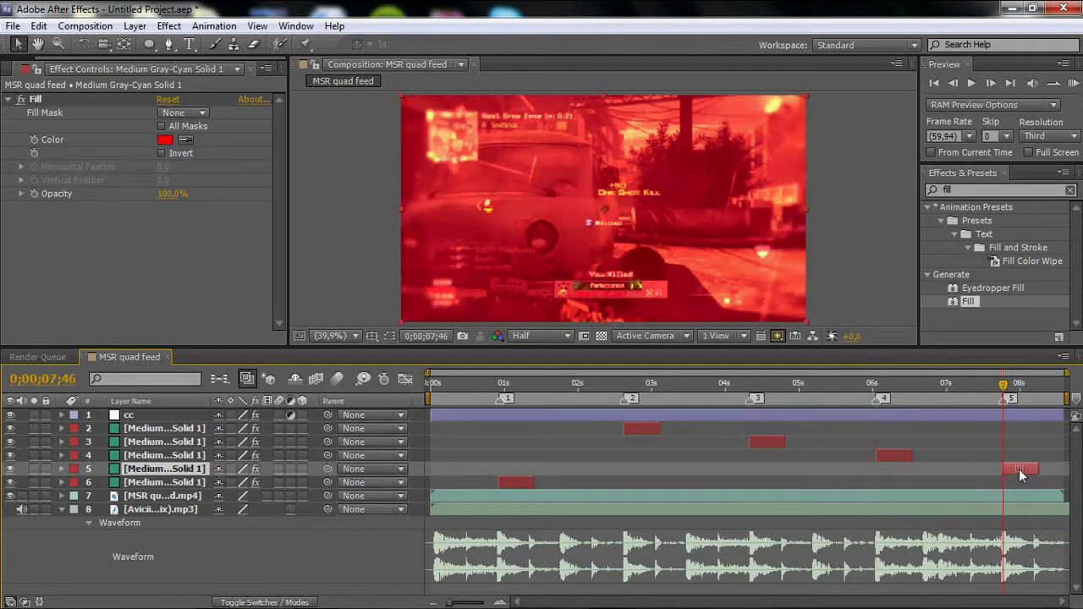
left_click(165, 141)
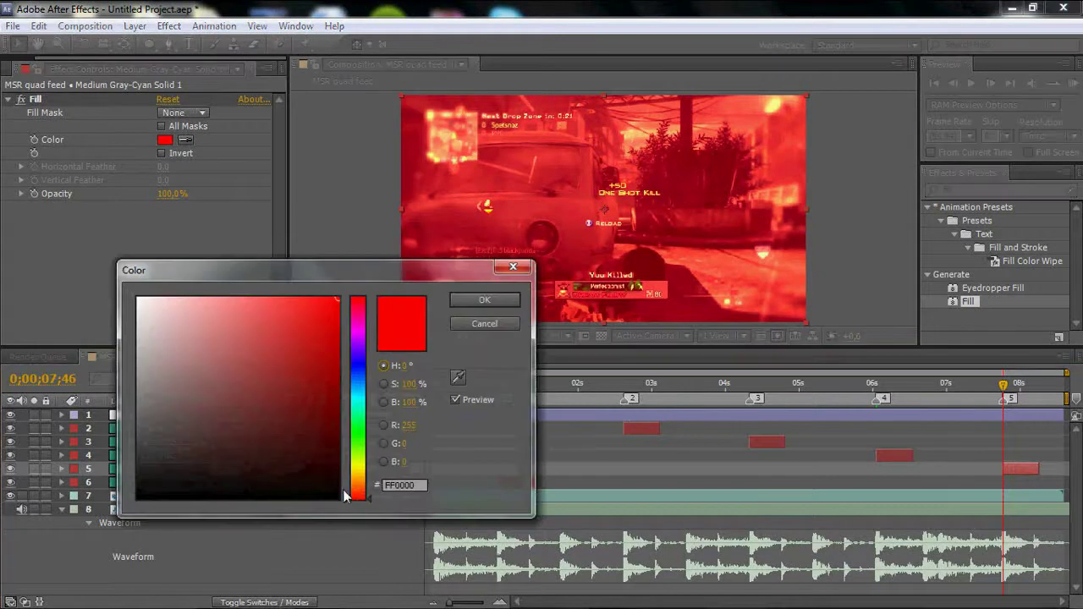
left_click_drag(355, 485, 359, 470)
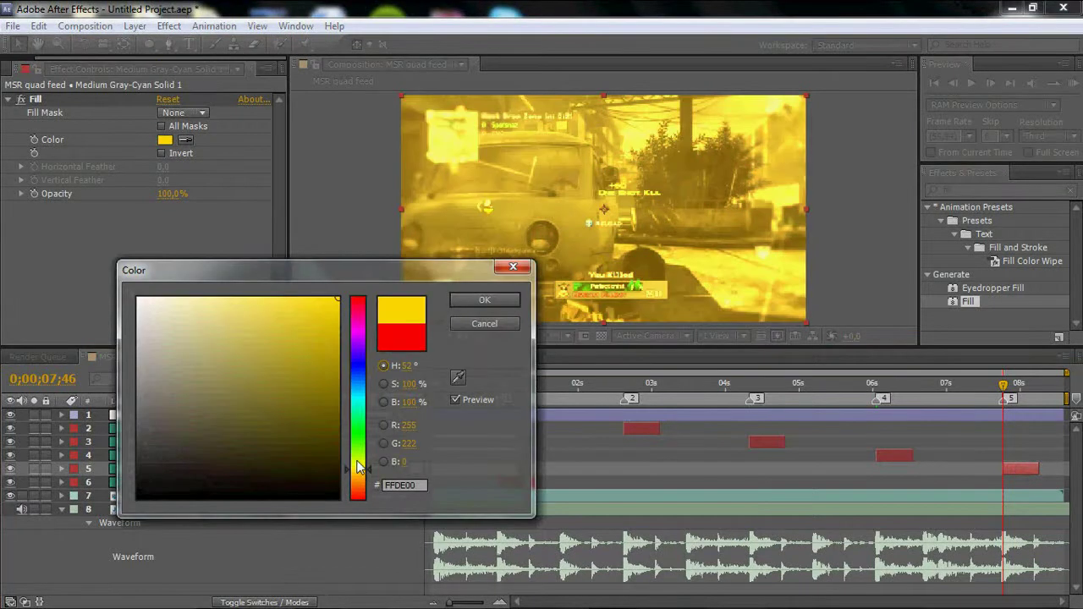
left_click(515, 299)
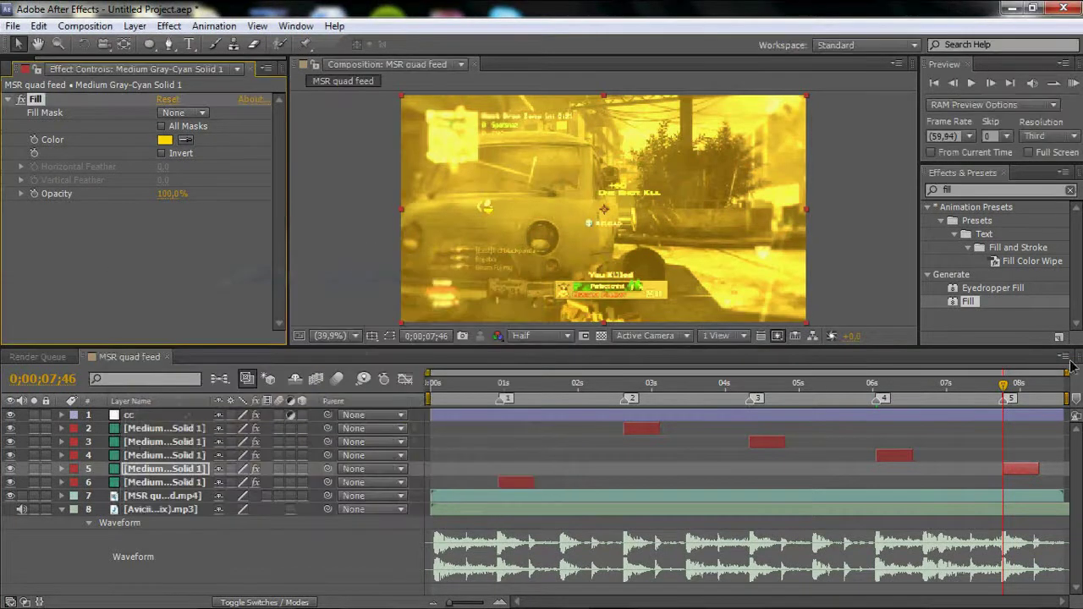
left_click(1073, 83)
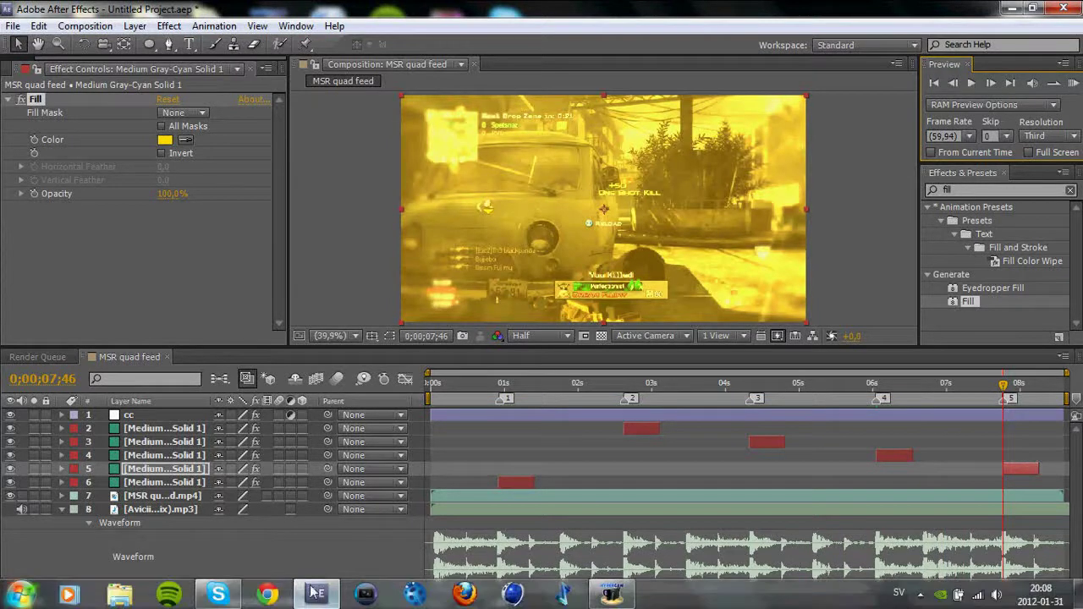
left_click(608, 595)
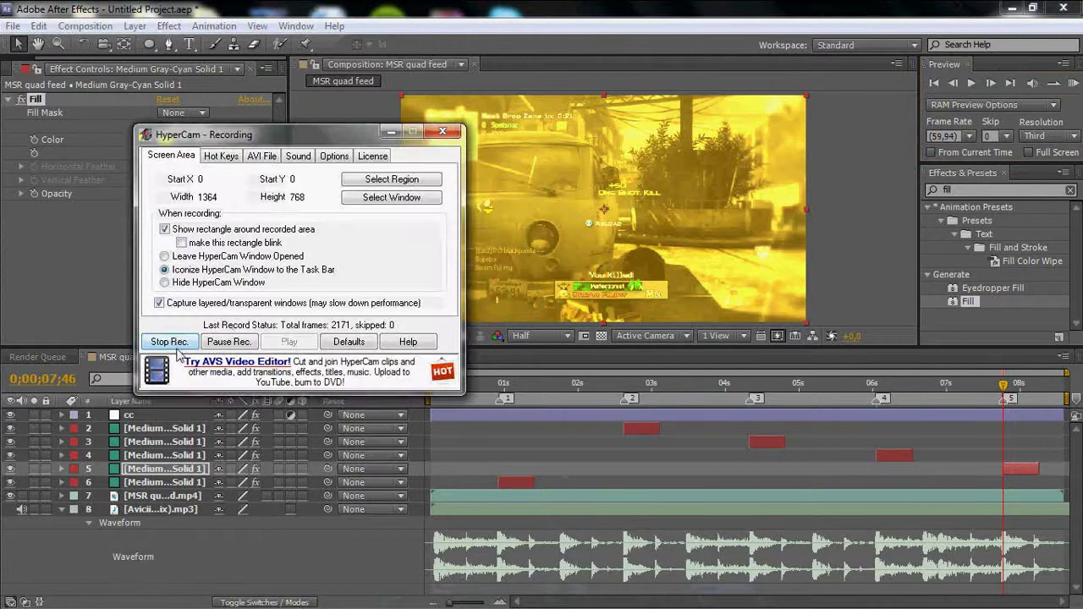